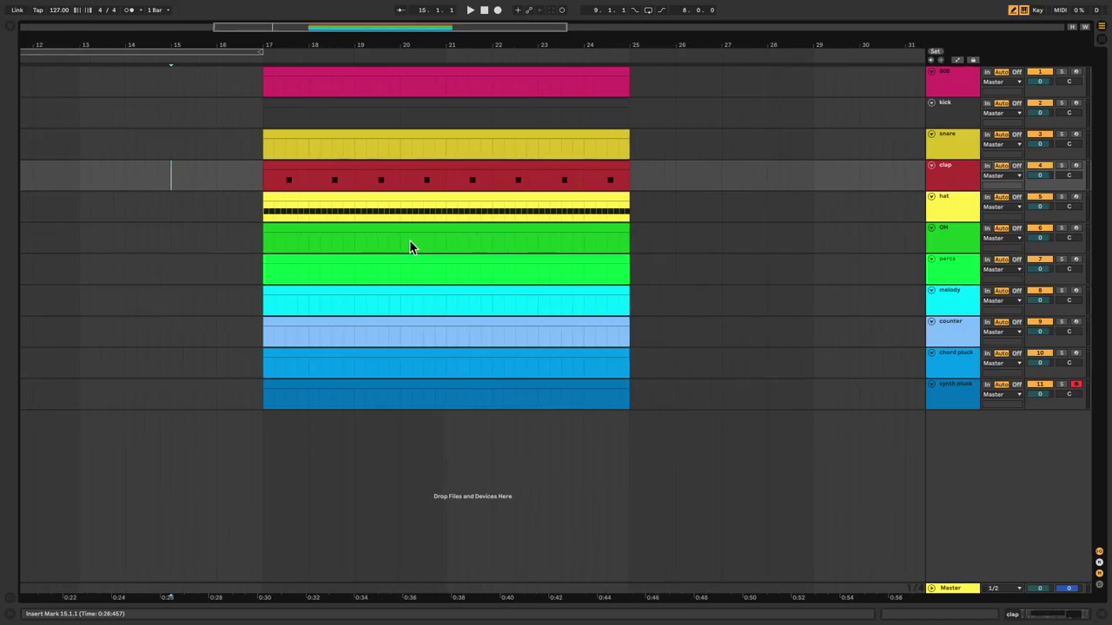
Scroll the arrangement and select the melody track's clip to edit its notes.
{"action": "scroll", "coordinate": [409, 240], "scroll_direction": "left", "scroll_amount": 5}
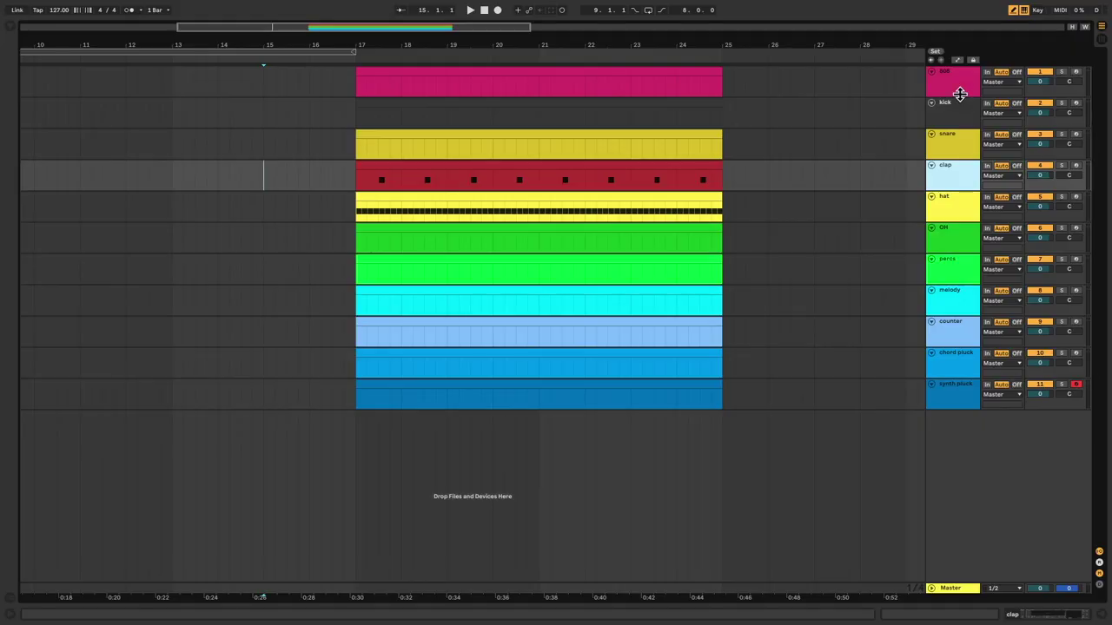
{"action": "left_click", "coordinate": [958, 84]}
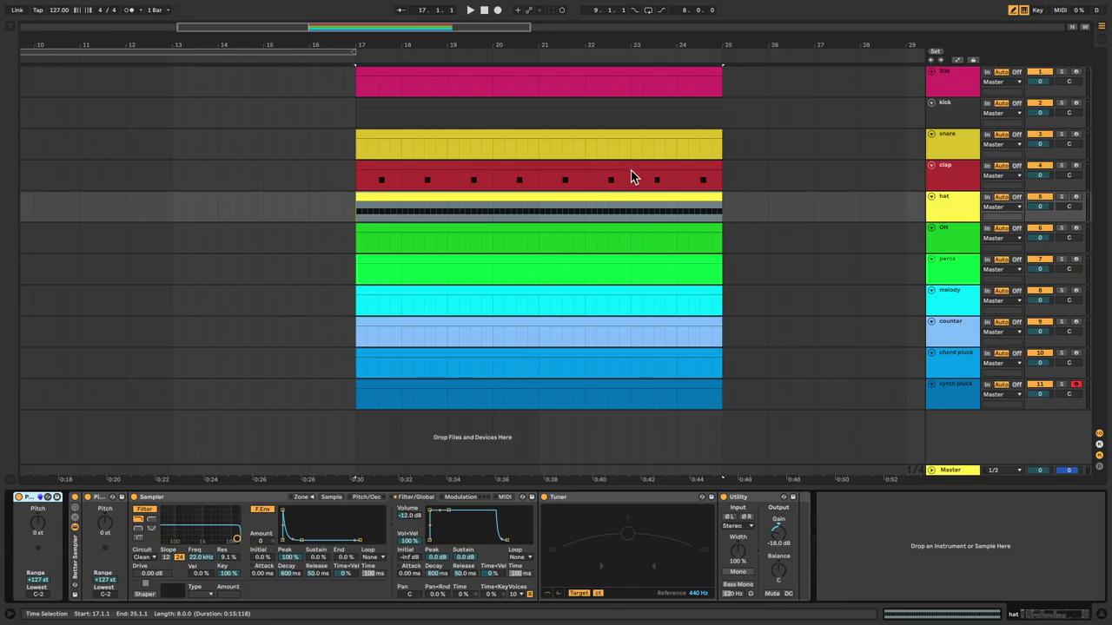
{"action": "left_click", "coordinate": [631, 169]}
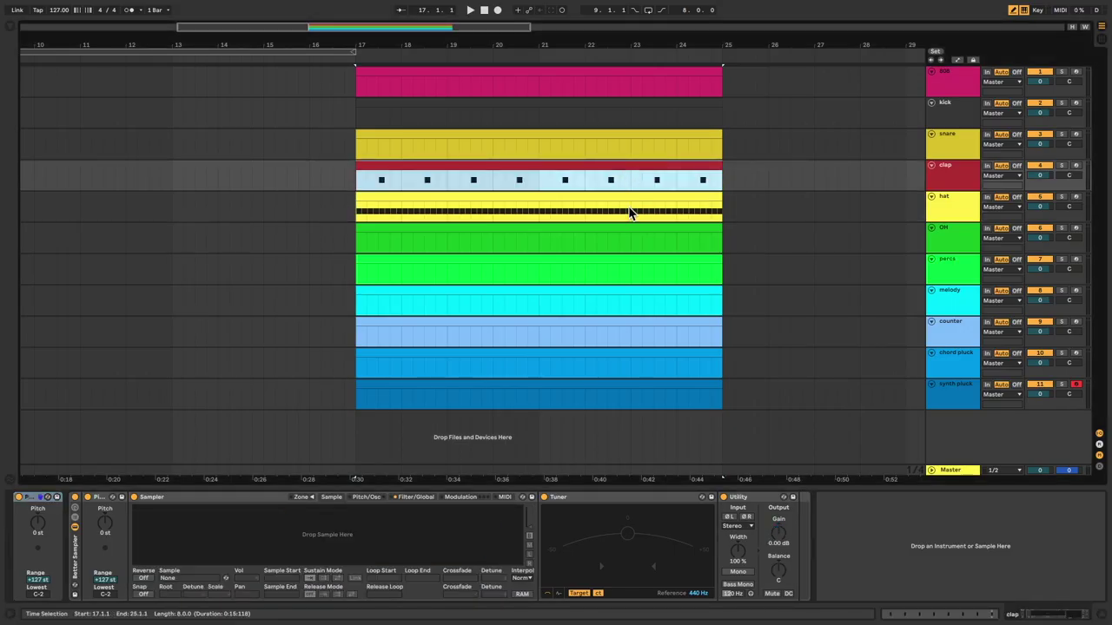
{"action": "left_click", "coordinate": [573, 291]}
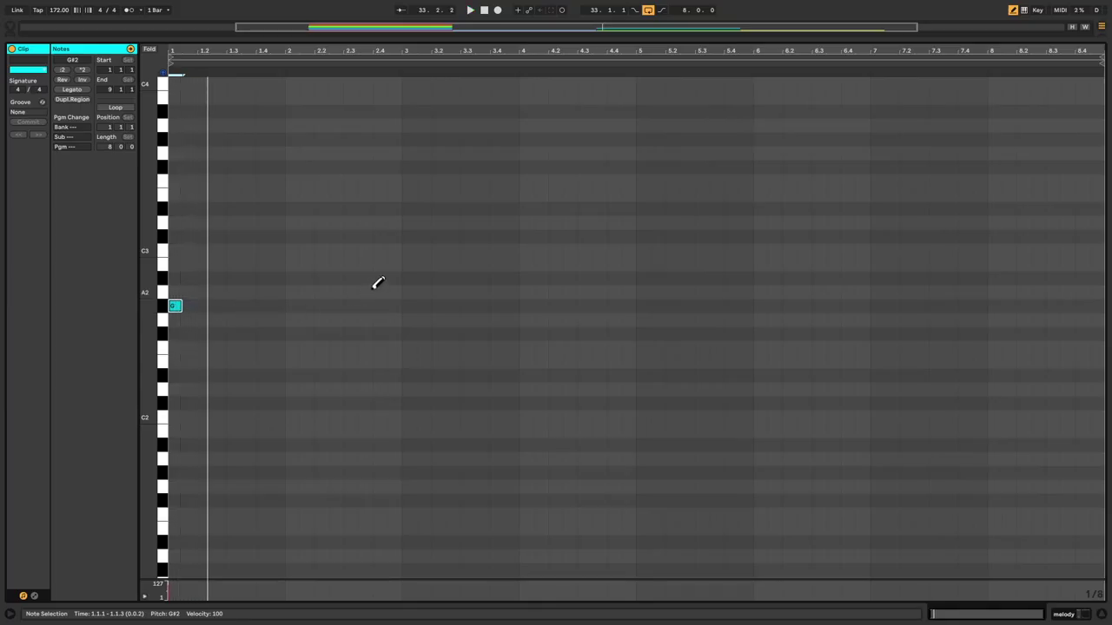
Add the closing F# note at bar 8 and apply Legato so every note reaches the next.
{"action": "left_click", "coordinate": [993, 333]}
{"action": "key", "text": "b"}
{"action": "key", "text": "space"}
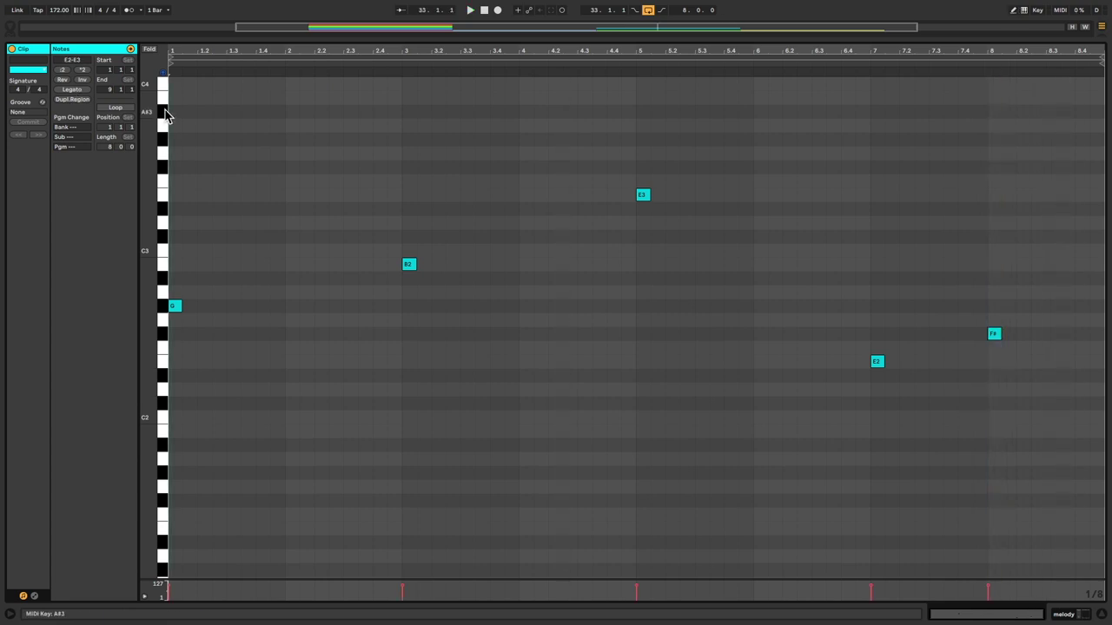
{"action": "left_click", "coordinate": [71, 89]}
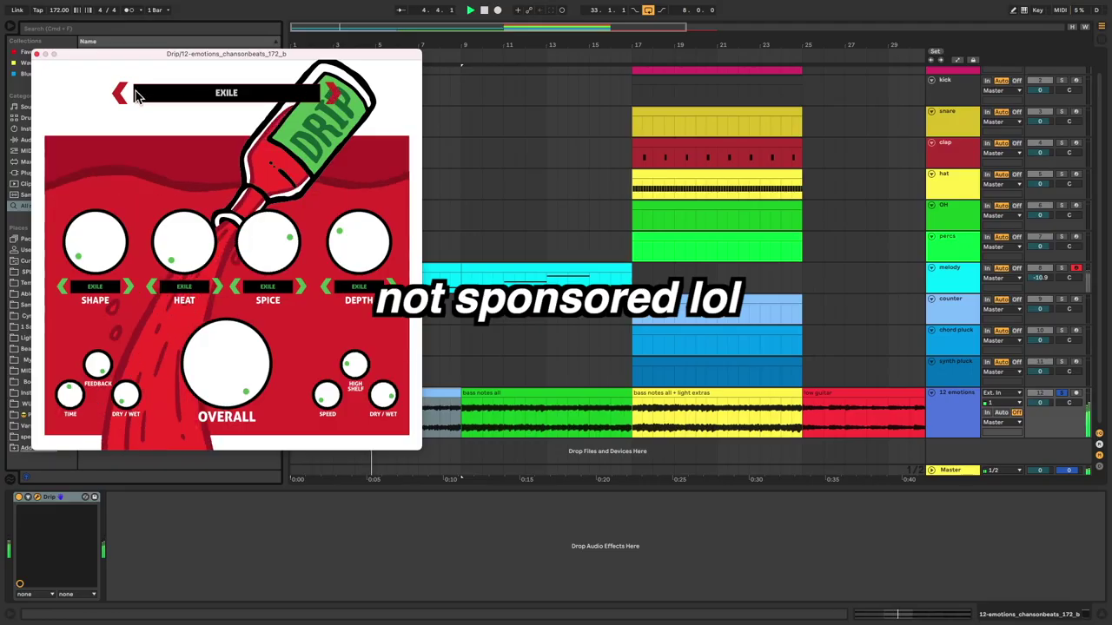
Load the DROP preset into the Drip effect and close its window.
{"action": "left_click", "coordinate": [120, 92]}
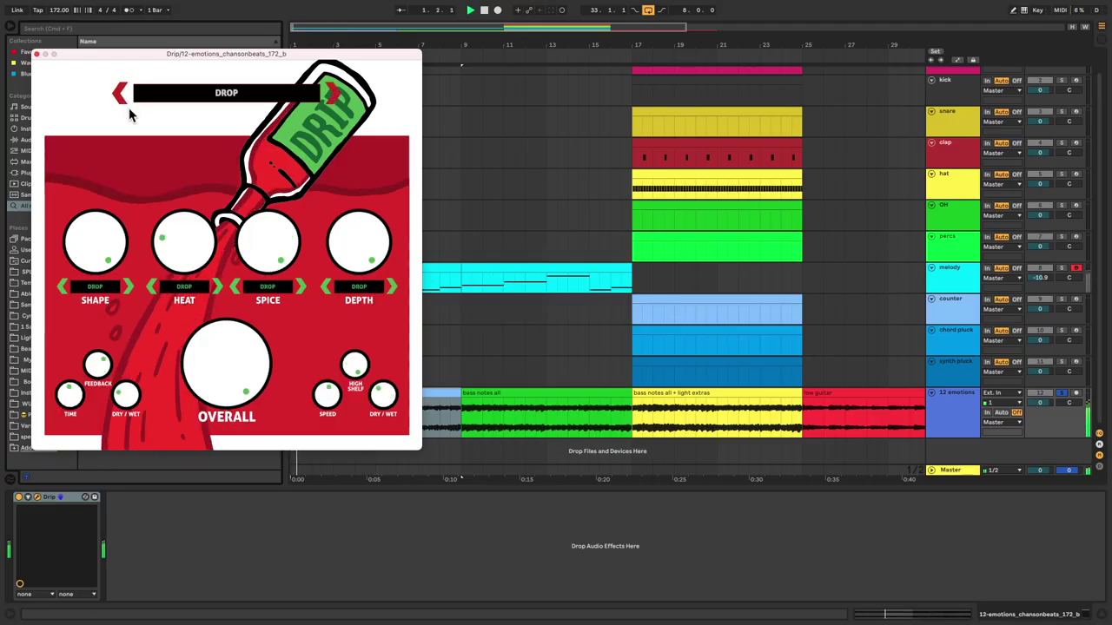
{"action": "left_click", "coordinate": [36, 54]}
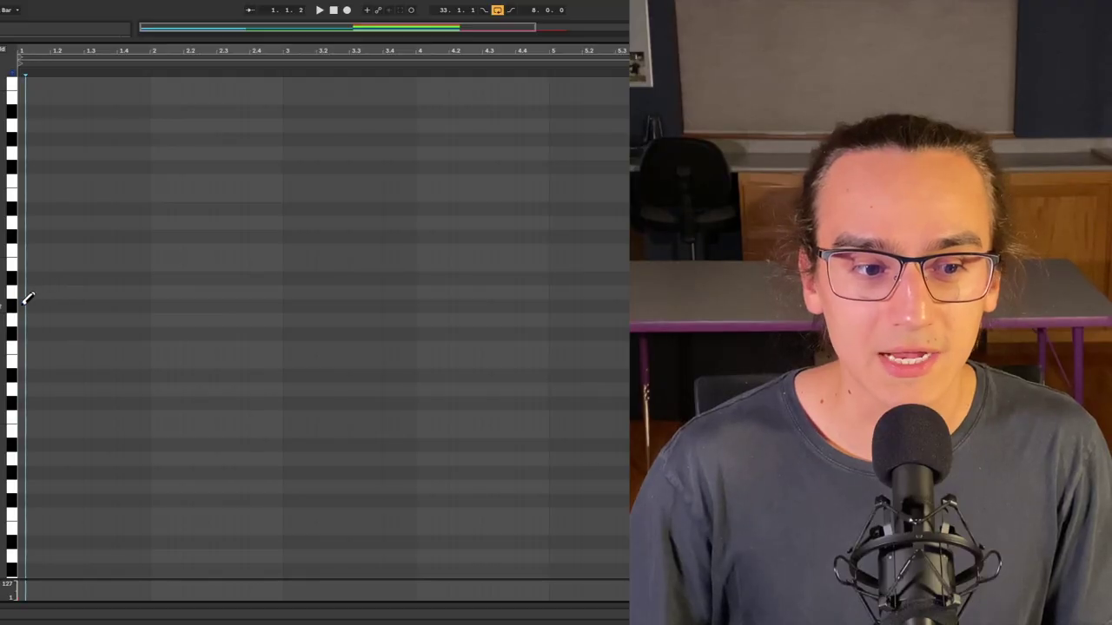
Draw short counter-melody notes and audition them, playing from bar 6.2.3.
{"action": "left_click", "coordinate": [24, 302]}
{"action": "key", "text": "space"}
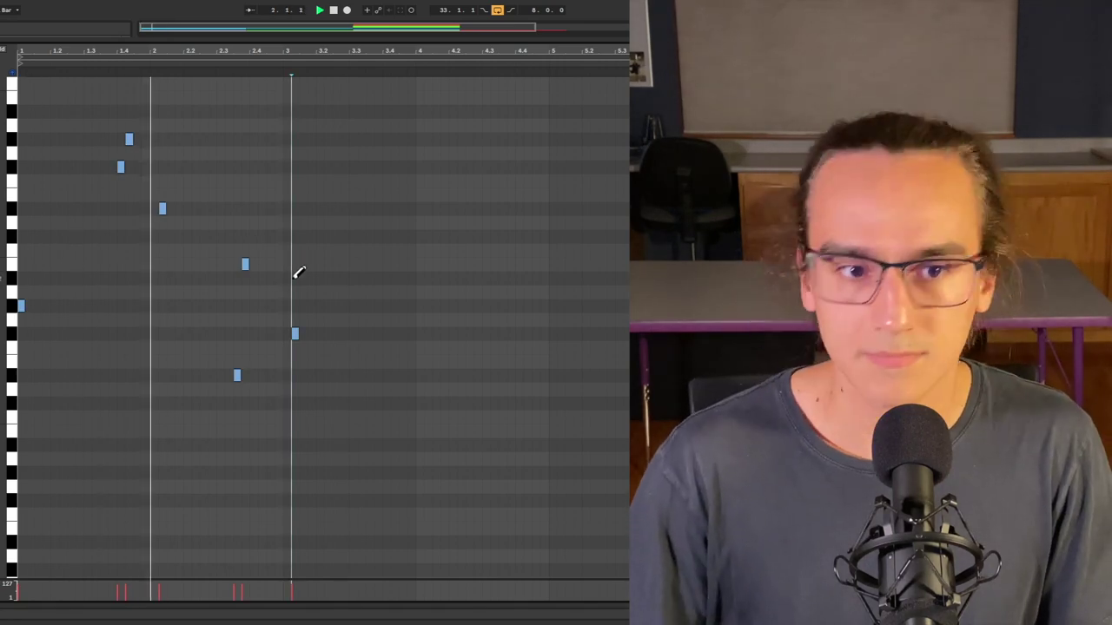
{"action": "key", "text": "space"}
{"action": "left_click", "coordinate": [212, 376]}
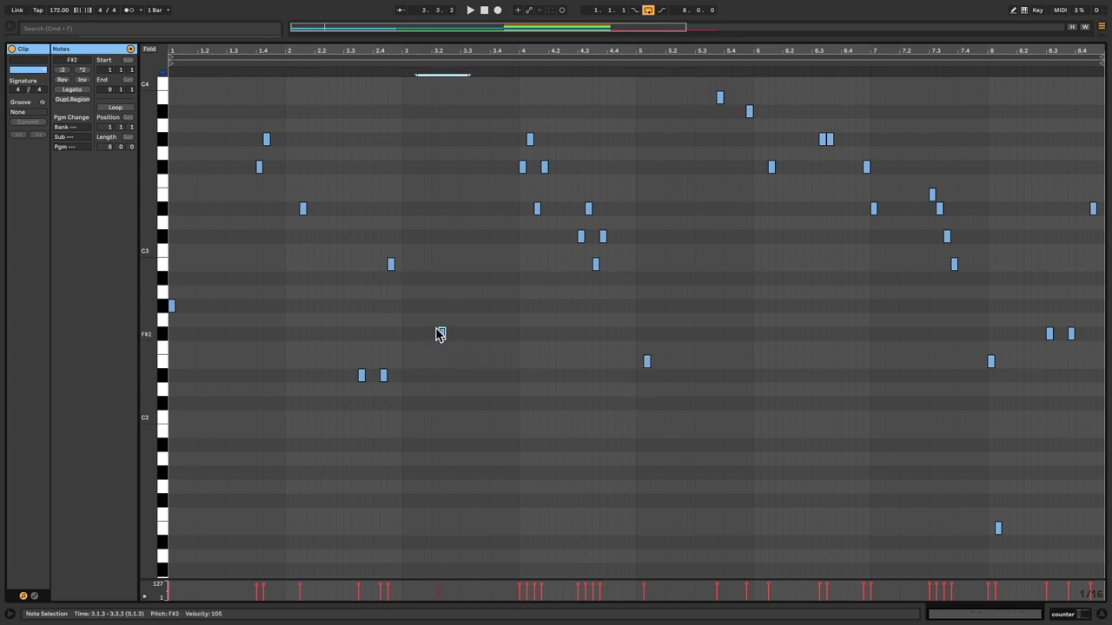
{"action": "left_click", "coordinate": [798, 282]}
{"action": "key", "text": "space"}
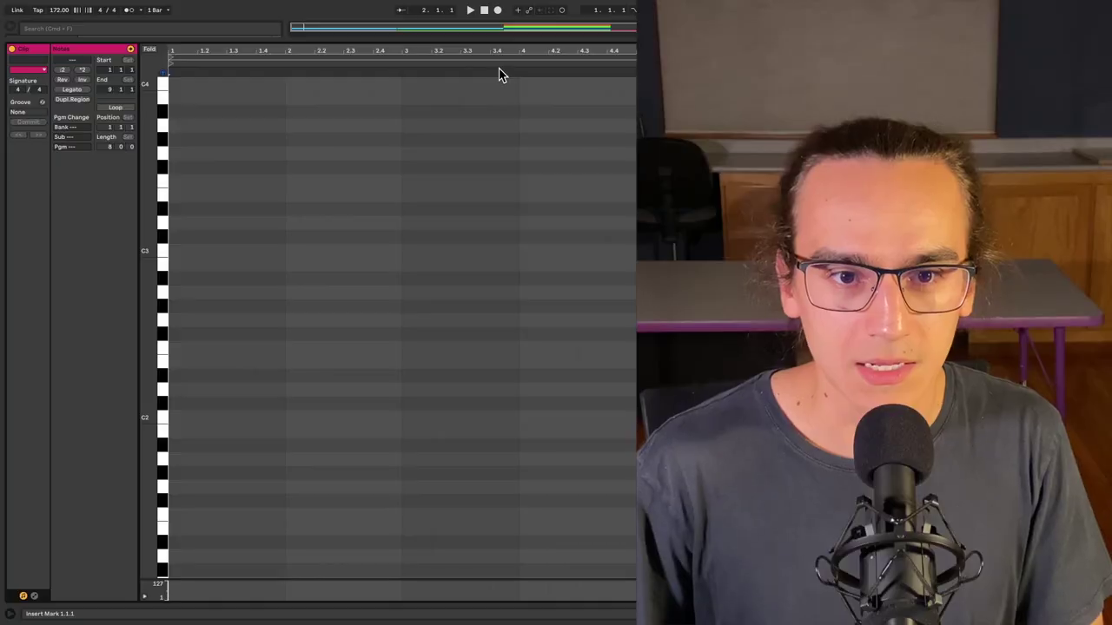
Open the pink 808 clip's notes in draw mode, then return to the arrangement.
{"action": "key", "text": "b"}
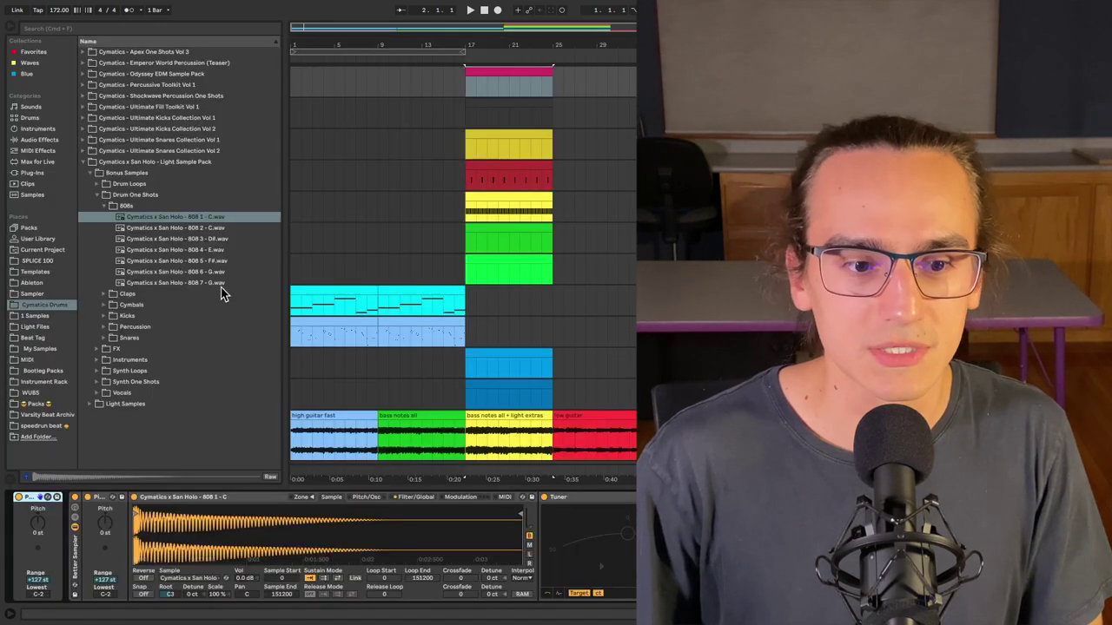
{"action": "left_click", "coordinate": [481, 72]}
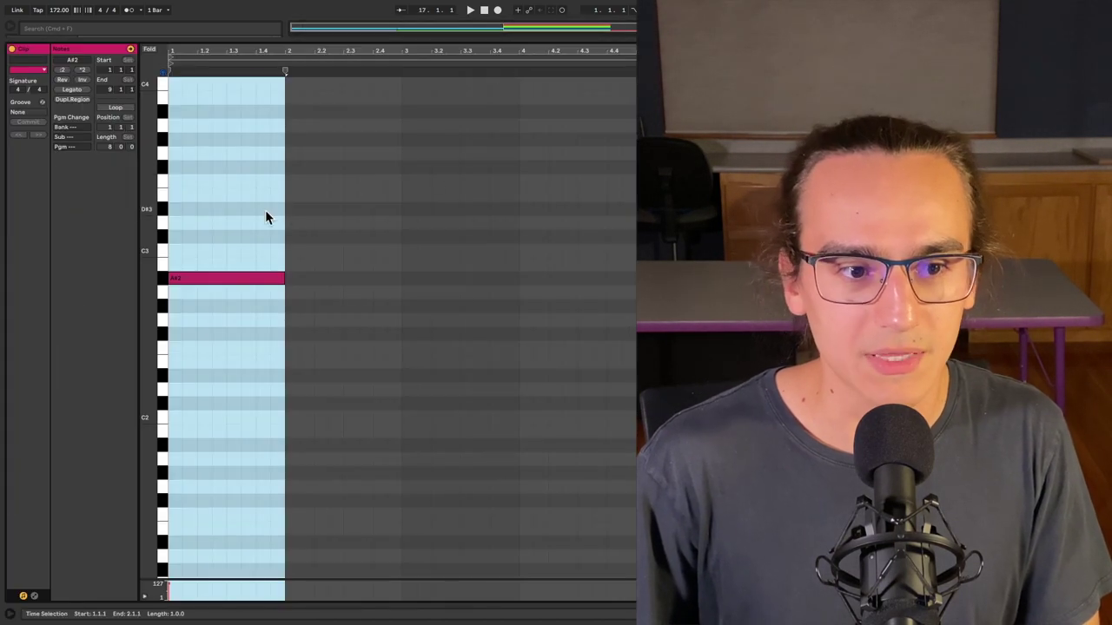
{"action": "left_click", "coordinate": [265, 216]}
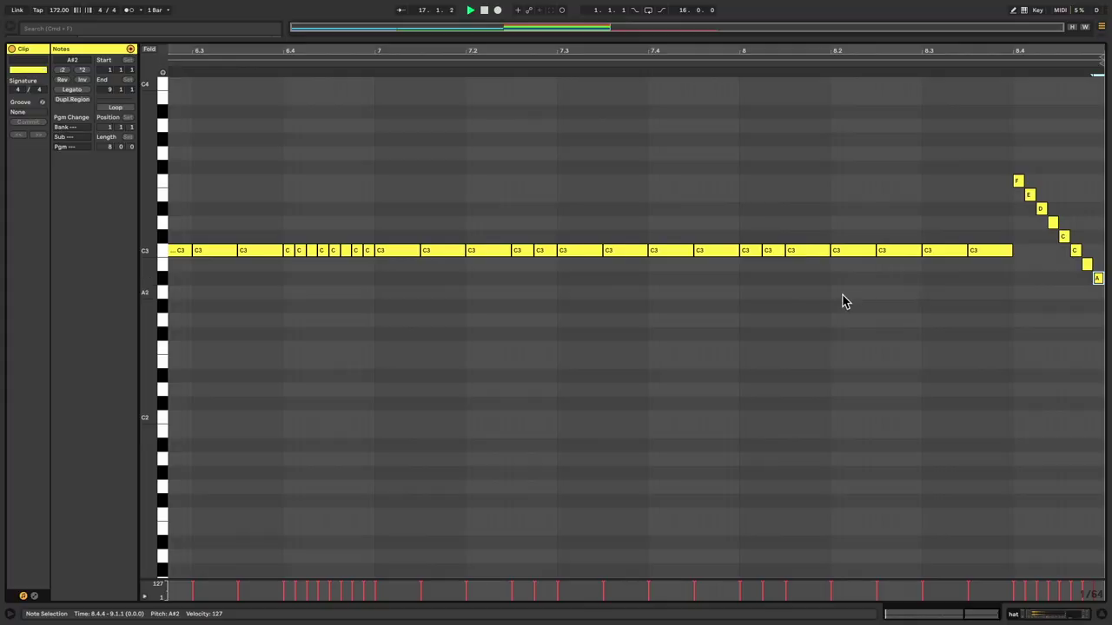
Zoom to show the whole hat clip and play it from bar 5 and bar 6.3.1.
{"action": "key", "text": "minus"}
{"action": "left_click", "coordinate": [694, 324]}
{"action": "left_click", "coordinate": [638, 309]}
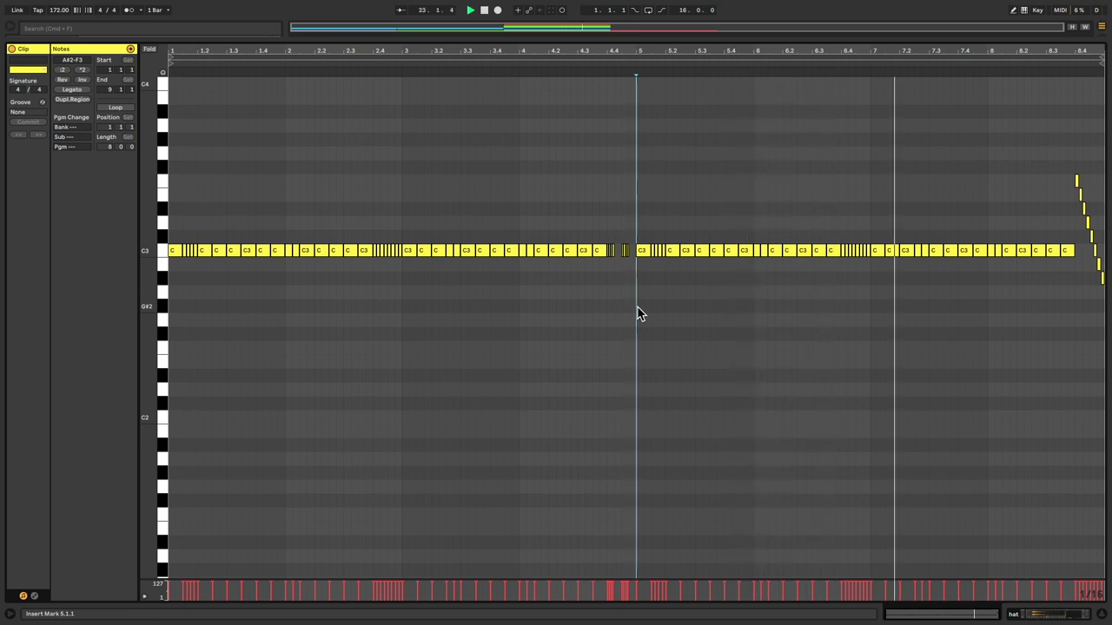
{"action": "left_click", "coordinate": [813, 344]}
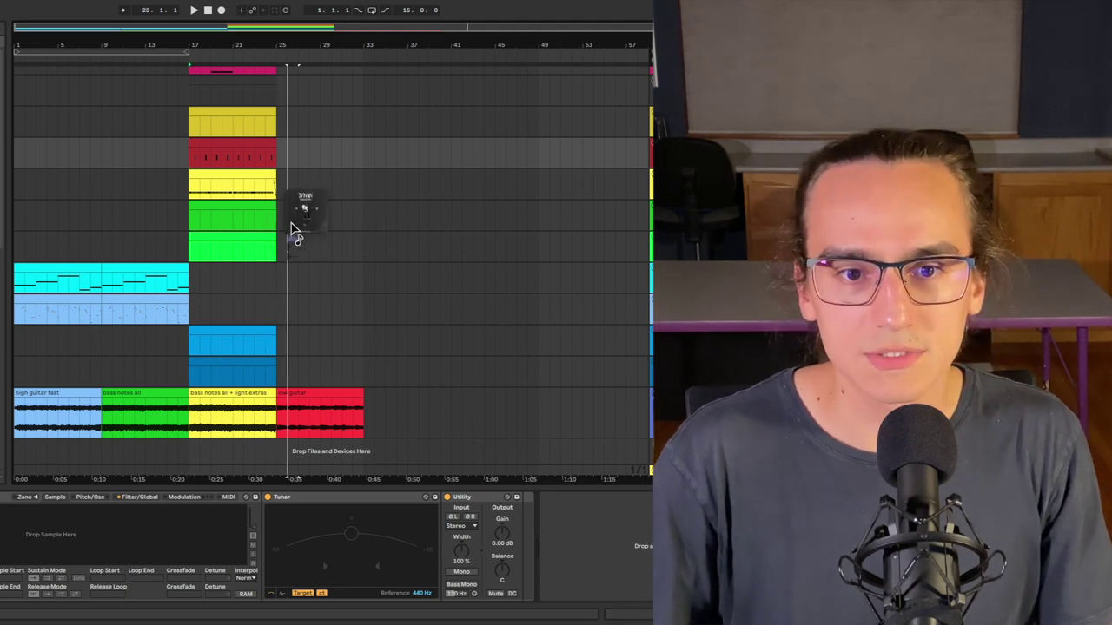
Zoom into bar 17 and select bars 17–25 on the top track.
{"action": "left_click", "coordinate": [197, 240]}
{"action": "scroll", "coordinate": [196, 241], "scroll_direction": "up", "scroll_amount": 5}
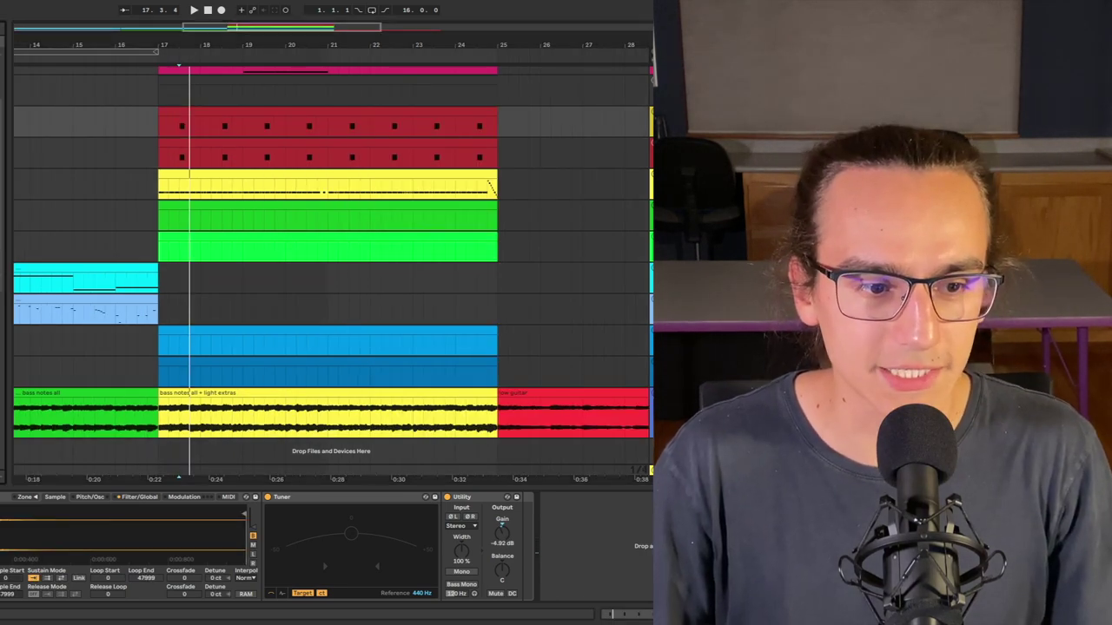
{"action": "left_click", "coordinate": [218, 141]}
{"action": "left_click", "coordinate": [198, 86]}
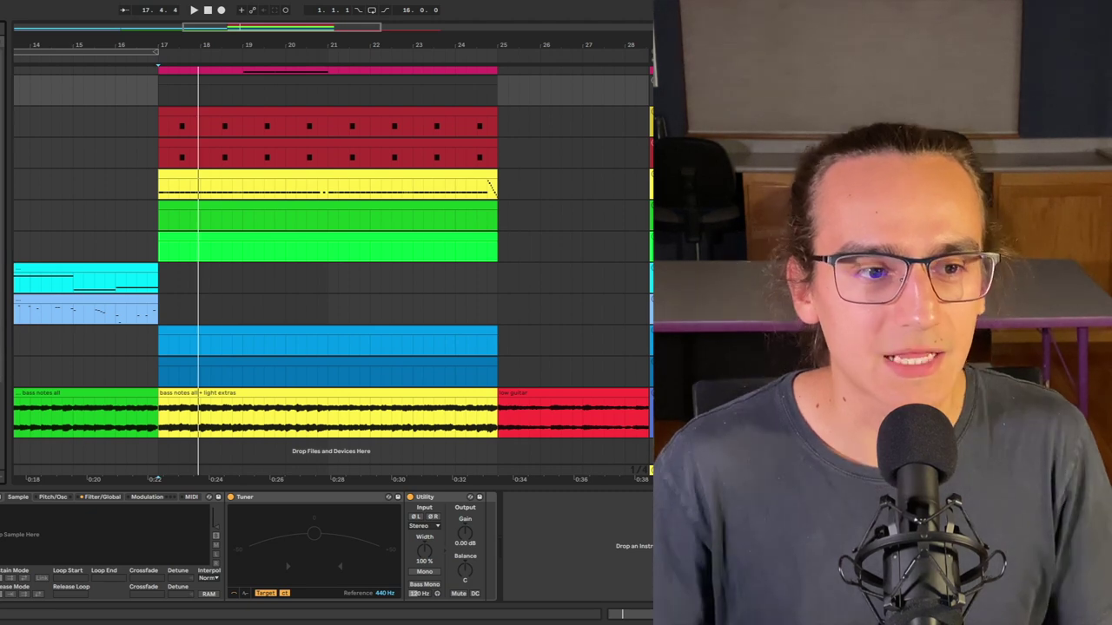
{"action": "left_click", "coordinate": [328, 70]}
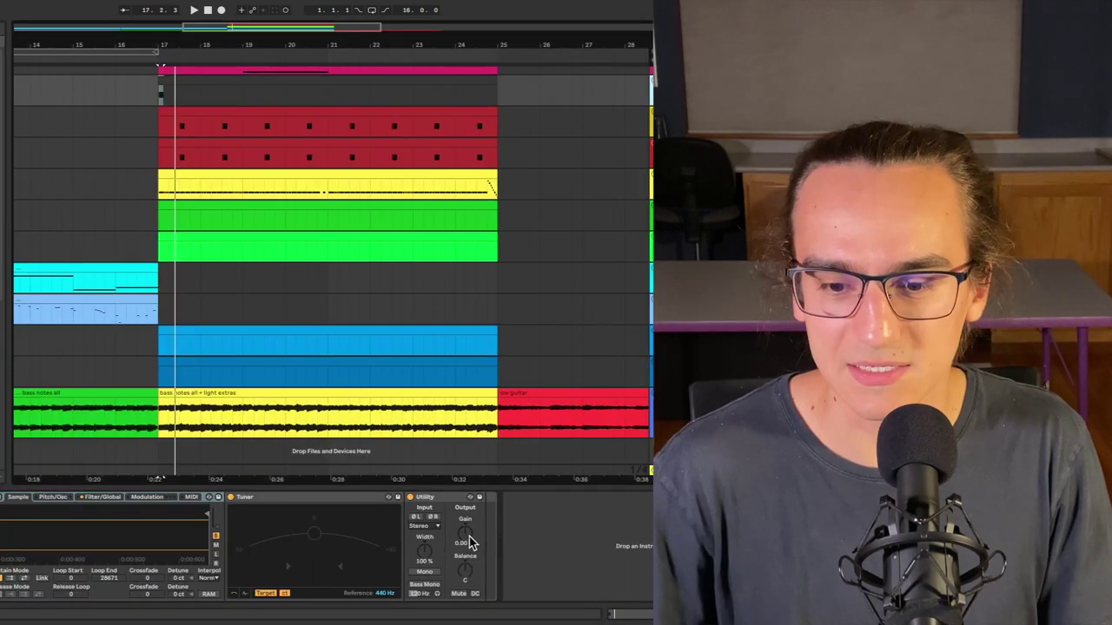
Raise the Utility gain to 13.9 dB during playback and type 16 into the tempo field.
{"action": "key", "text": "space"}
{"action": "left_click_drag", "start_coordinate": [469, 543], "coordinate": [469, 508]}
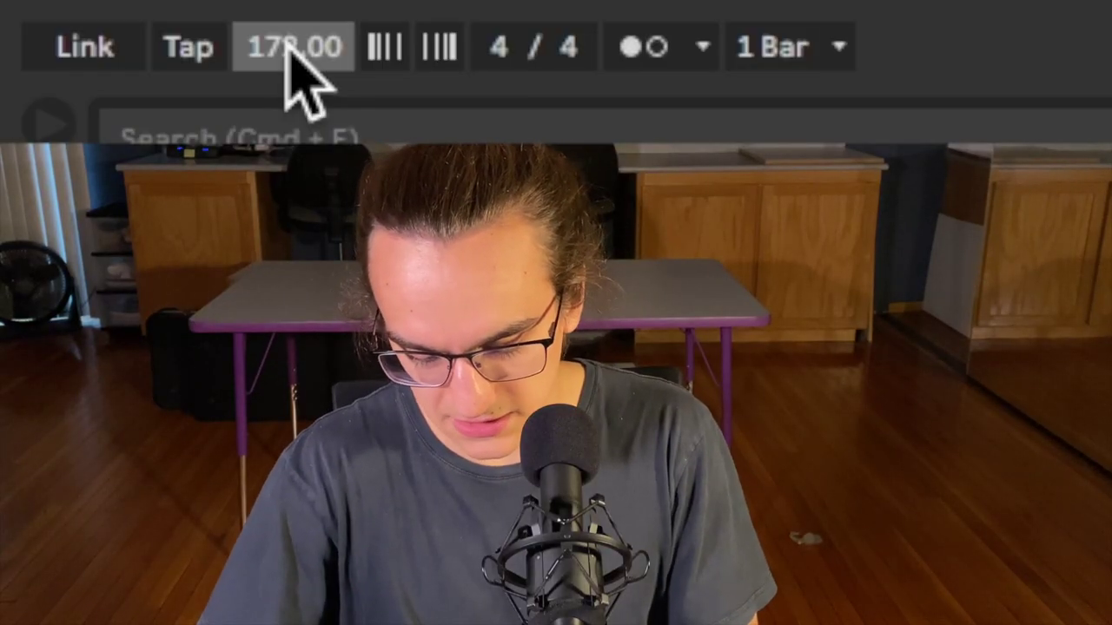
{"action": "type", "text": "16"}
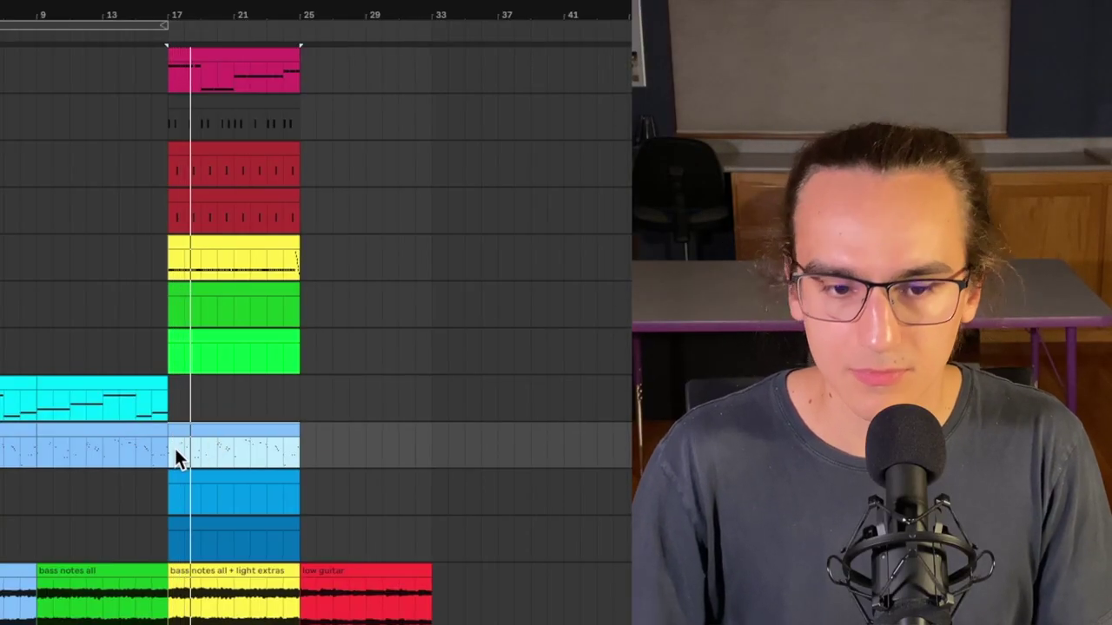
Pull the counter track's automation at bar 17 down to its minimum.
{"action": "scroll", "coordinate": [172, 444], "scroll_direction": "up", "scroll_amount": 3}
{"action": "key", "text": "a"}
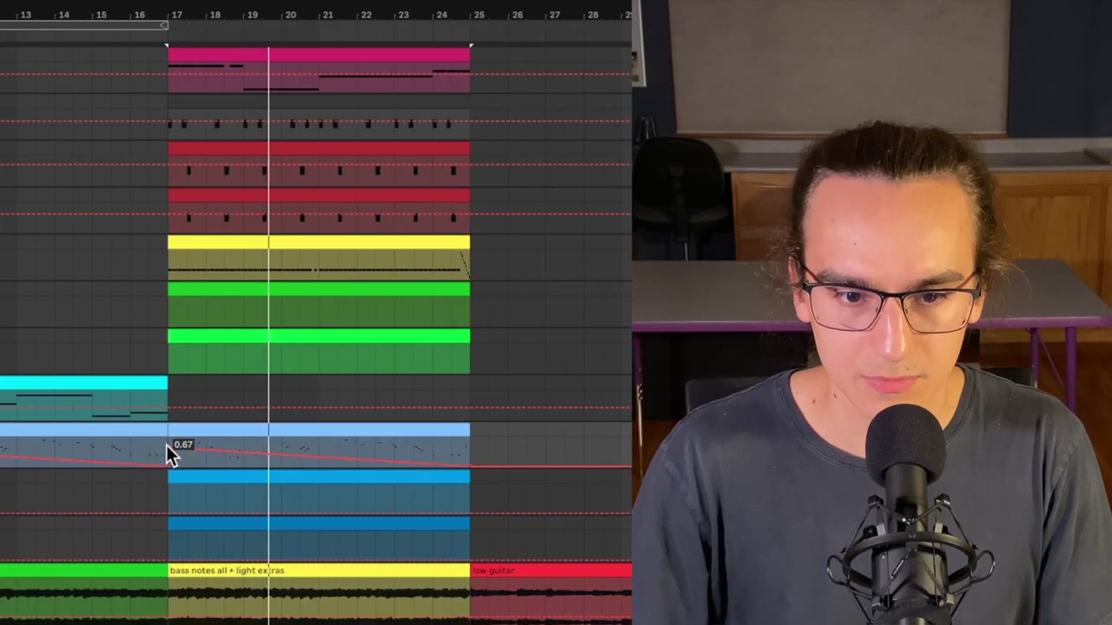
{"action": "left_click_drag", "start_coordinate": [164, 447], "coordinate": [164, 466]}
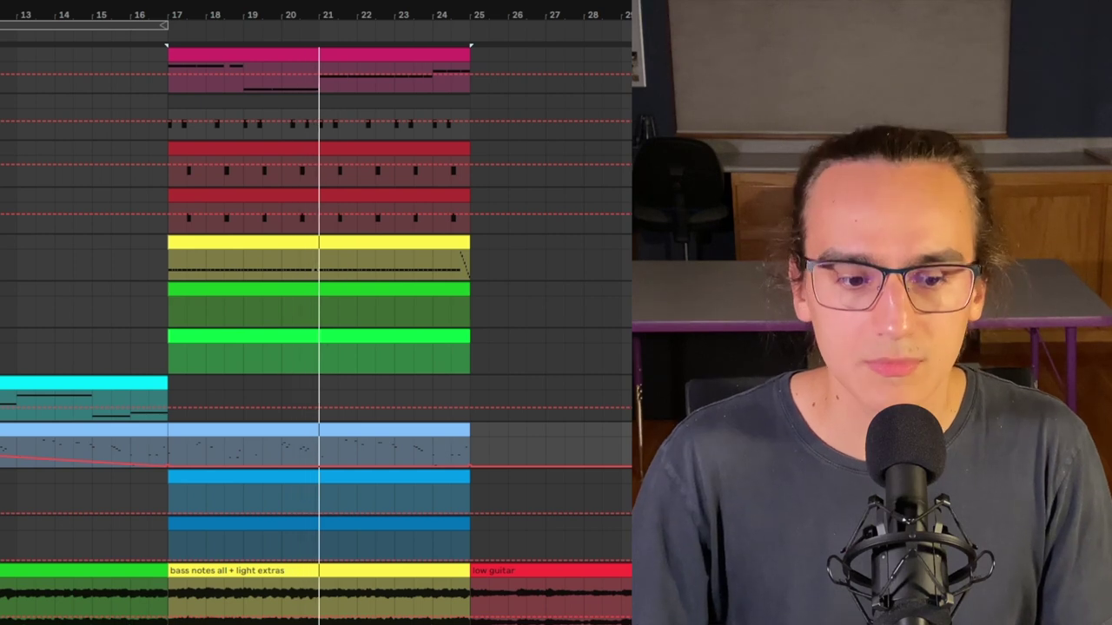
{"action": "key", "text": "a"}
Select the counter clip at bars 17–25 and make its note rows taller.
{"action": "left_click", "coordinate": [246, 432]}
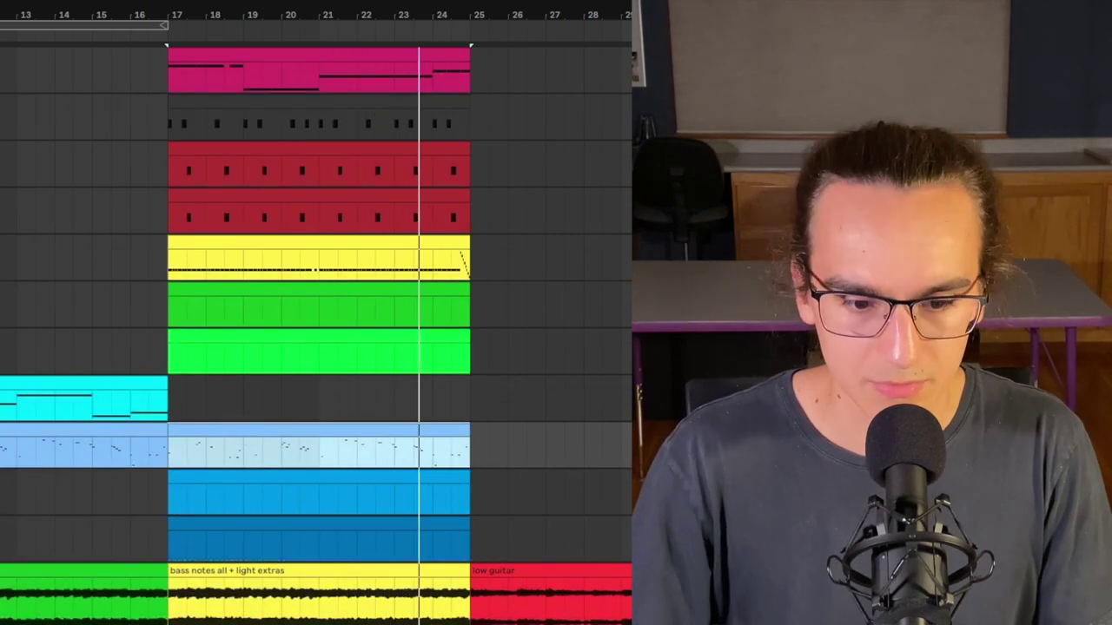
{"action": "key", "text": "a"}
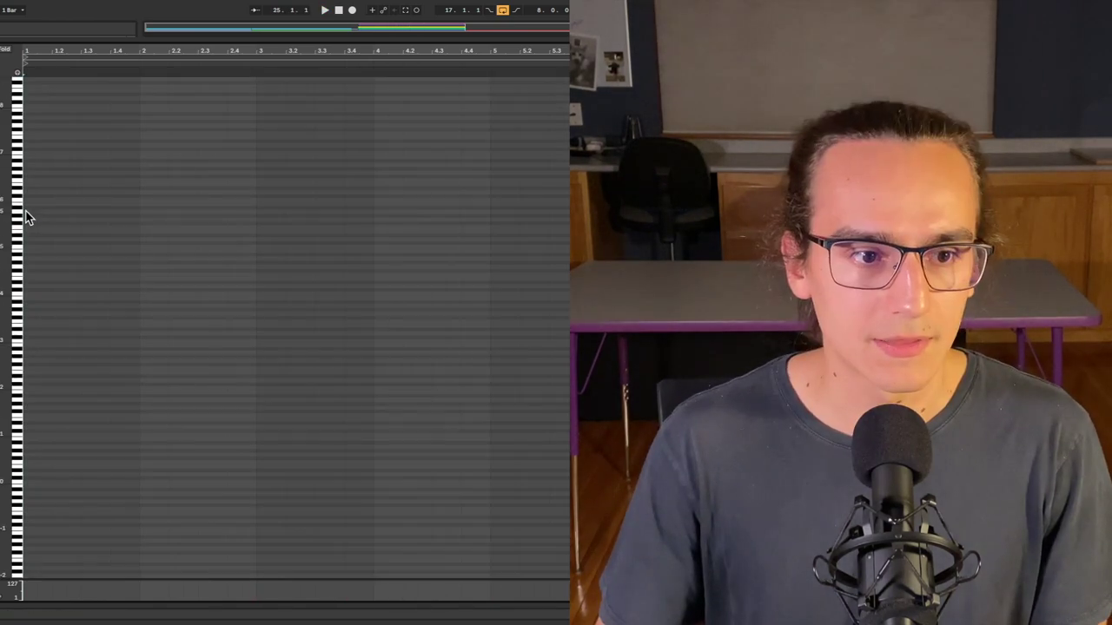
{"action": "left_click_drag", "start_coordinate": [9, 252], "coordinate": [26, 252]}
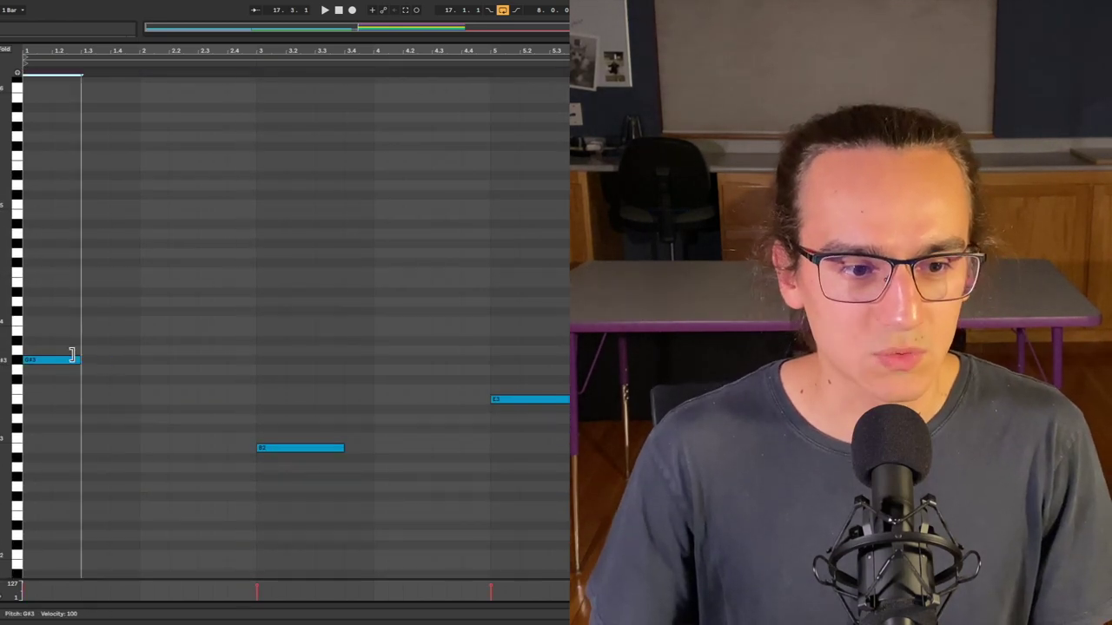
Shorten the opening G#3 note, audition the clip, and duplicate its notes.
{"action": "left_click_drag", "start_coordinate": [89, 357], "coordinate": [50, 358]}
{"action": "key", "text": "space"}
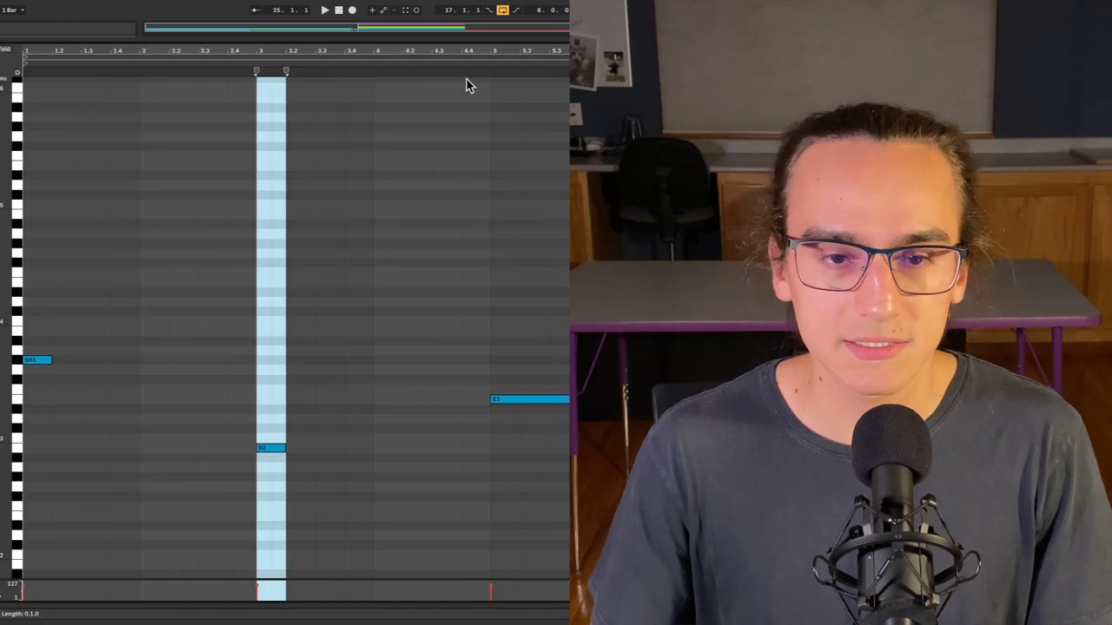
{"action": "key", "text": "ctrl+shift+c"}
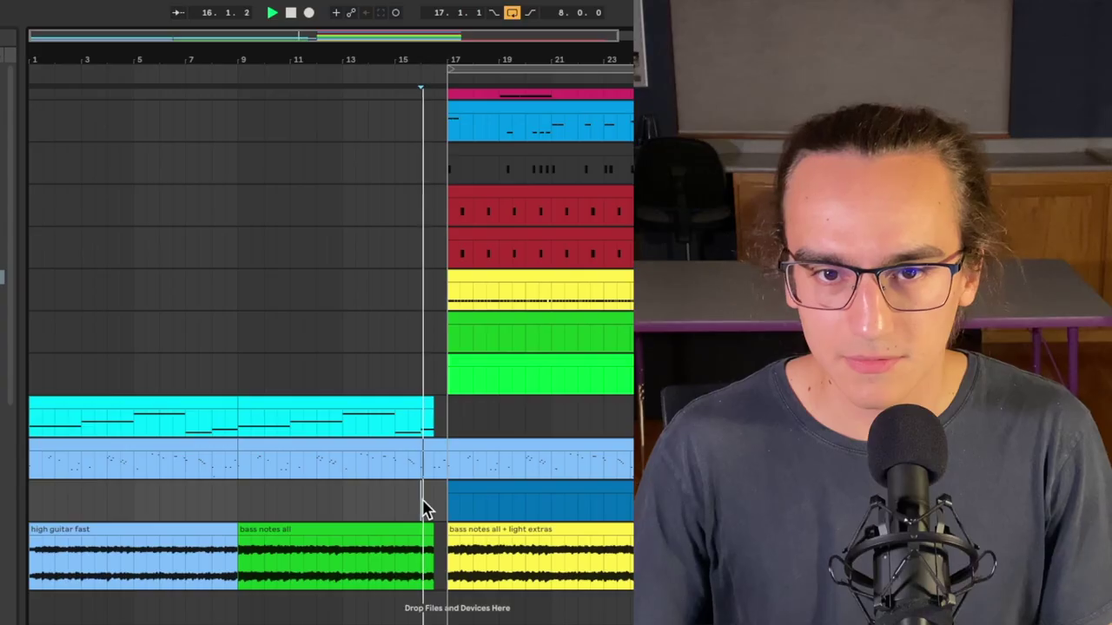
Select the 'bass notes all + light extras' clip and drag it down one track.
{"action": "key", "text": "plus"}
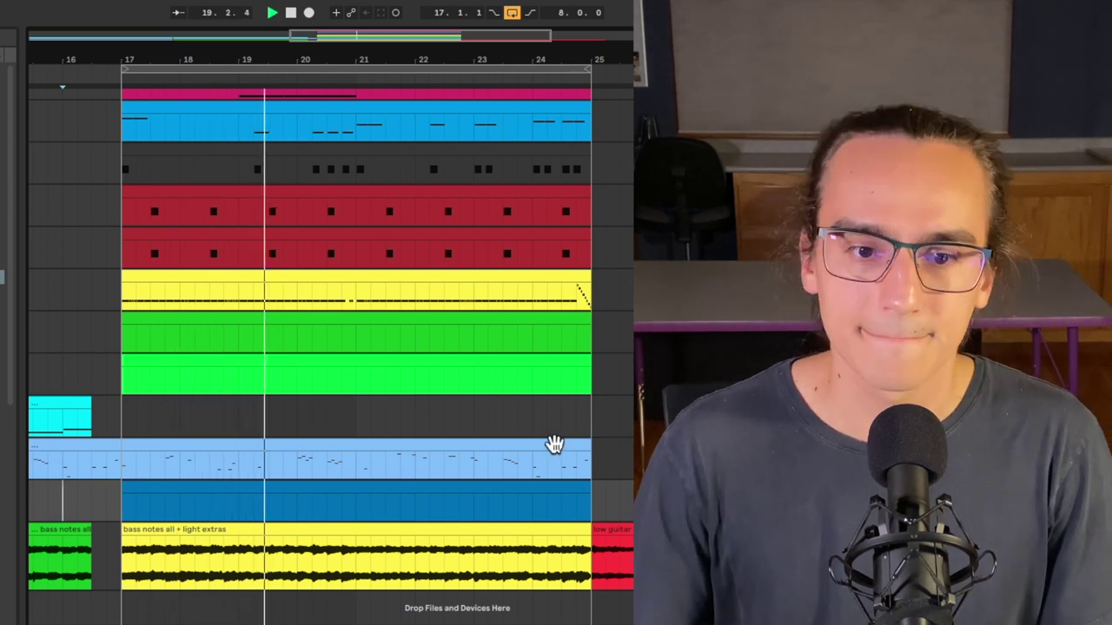
{"action": "left_click", "coordinate": [477, 527]}
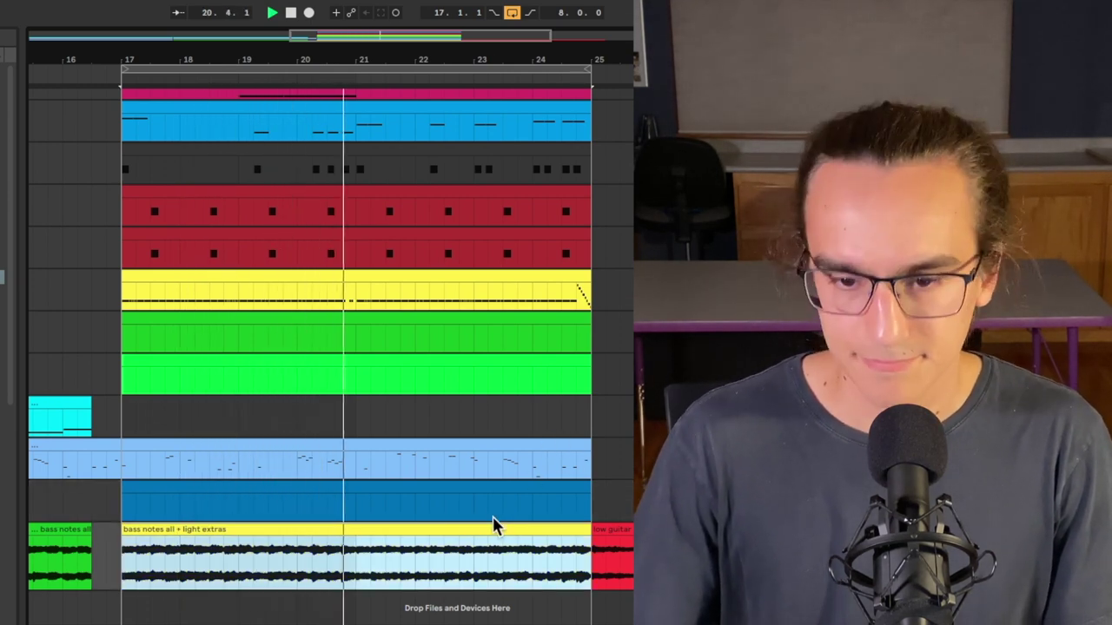
{"action": "key", "text": "space"}
{"action": "key", "text": "minus"}
{"action": "key", "text": "Down"}
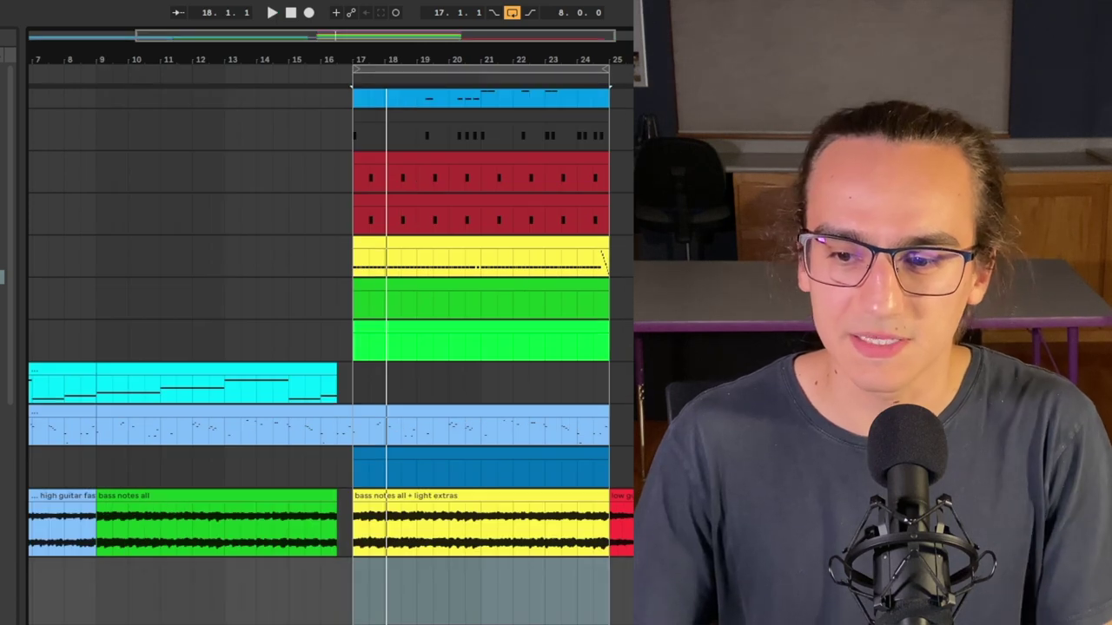
{"action": "scroll", "coordinate": [330, 348], "scroll_direction": "down", "scroll_amount": 3}
{"action": "left_click_drag", "start_coordinate": [559, 435], "coordinate": [548, 456]}
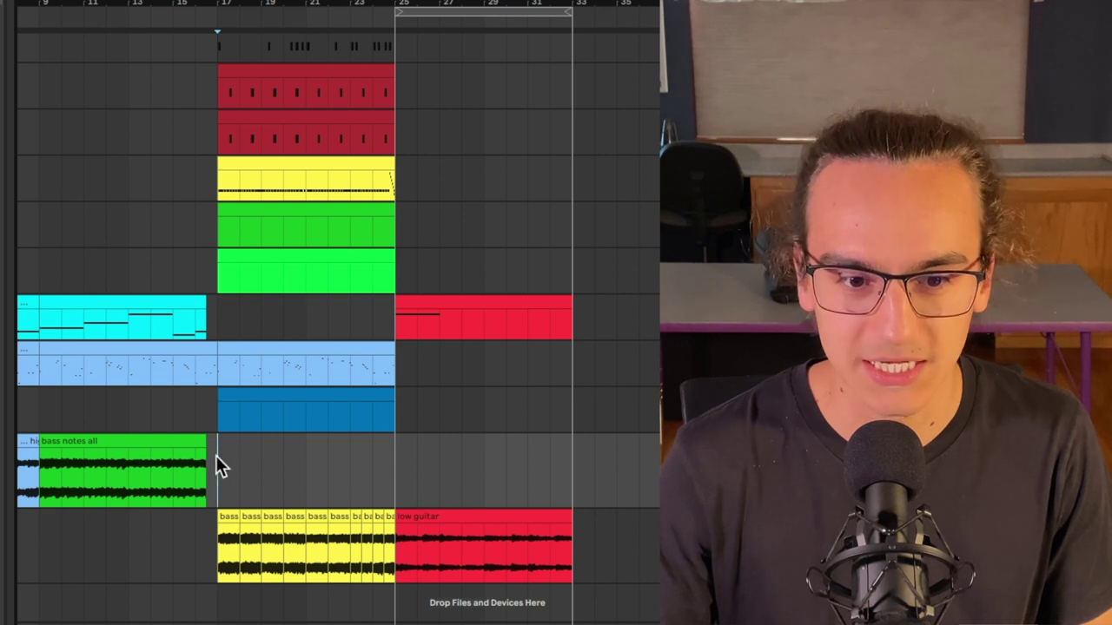
Play the arrangement from bar 17 through into the red low guitar section at bar 25.
{"action": "left_click", "coordinate": [381, 461]}
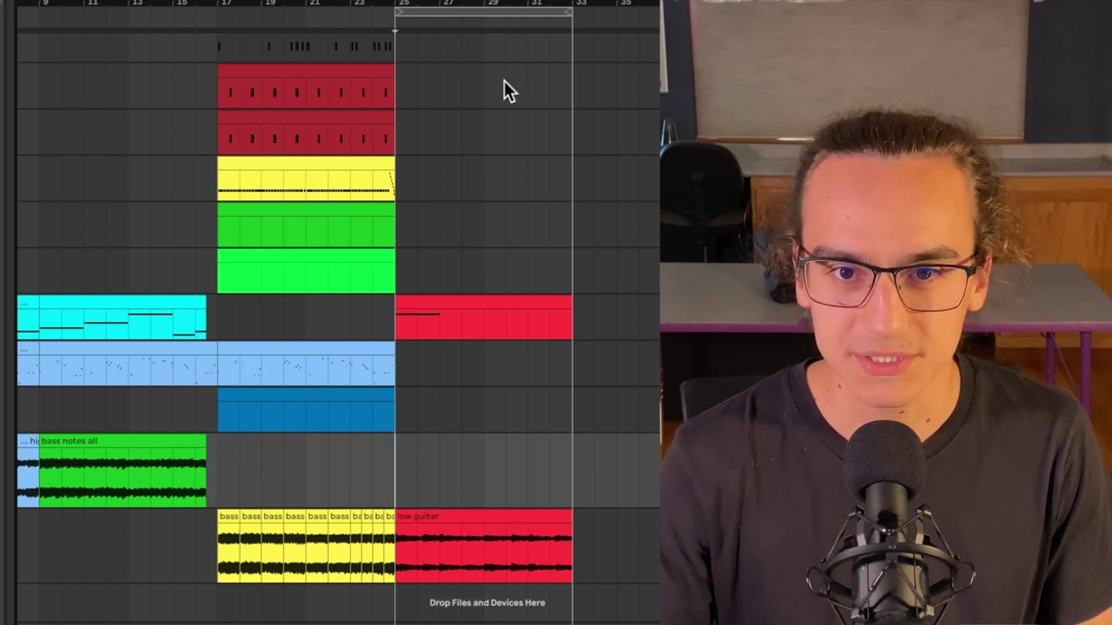
{"action": "left_click", "coordinate": [220, 317]}
{"action": "key", "text": "space"}
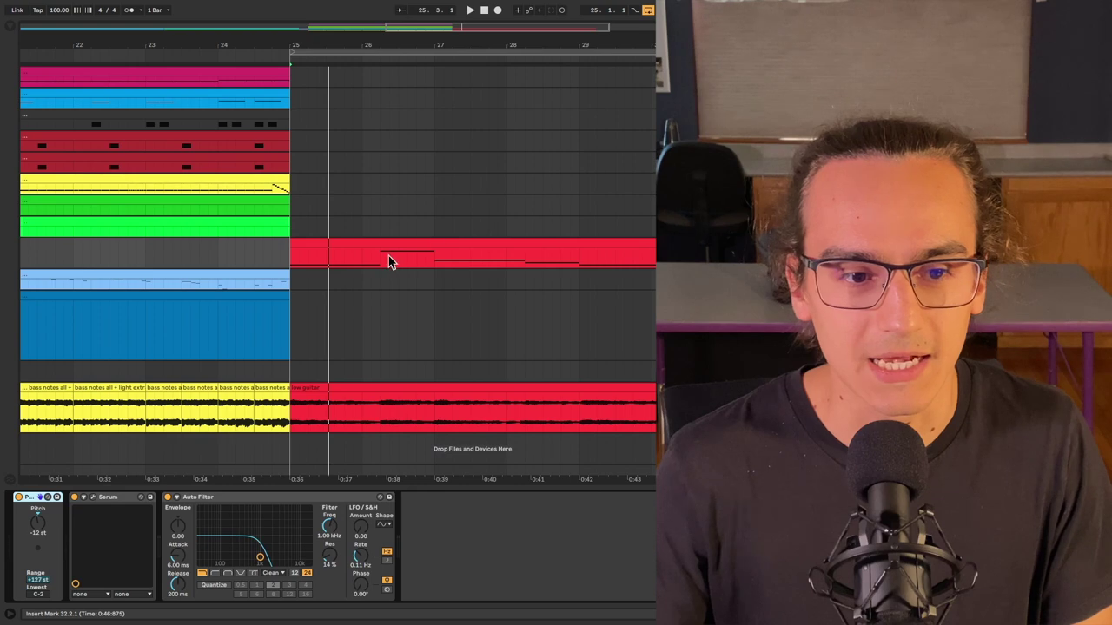
Collapse the lower tracks, select the low guitar track, and play further into the bar-25 section.
{"action": "scroll", "coordinate": [400, 258], "scroll_direction": "down", "scroll_amount": 5}
{"action": "left_click", "coordinate": [360, 272]}
{"action": "key", "text": "u"}
{"action": "left_click", "coordinate": [607, 332]}
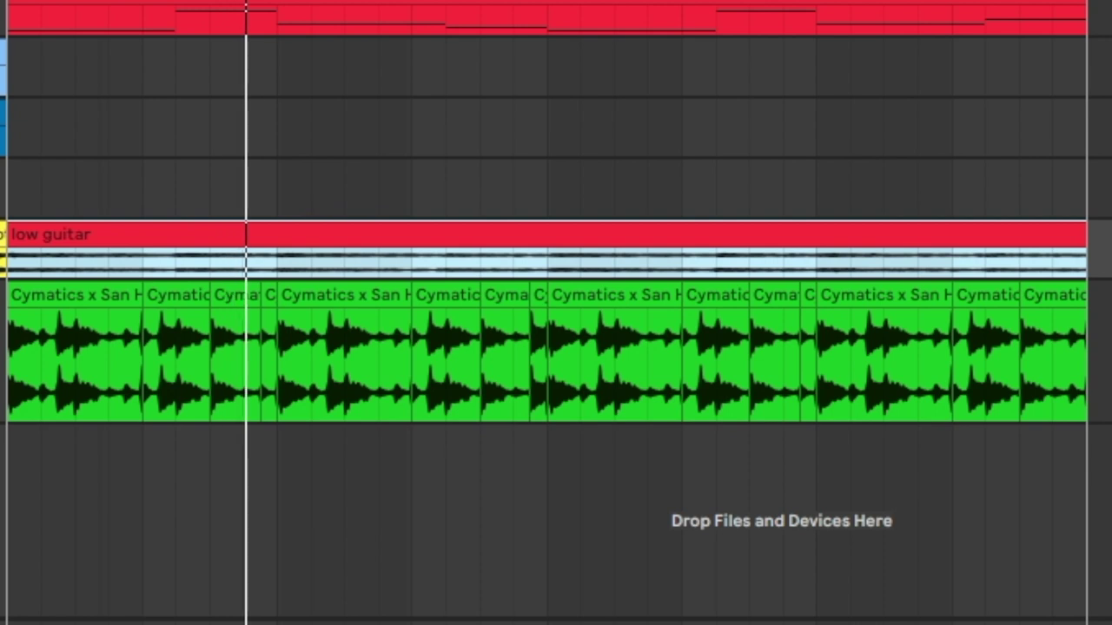
{"action": "left_click", "coordinate": [5, 409]}
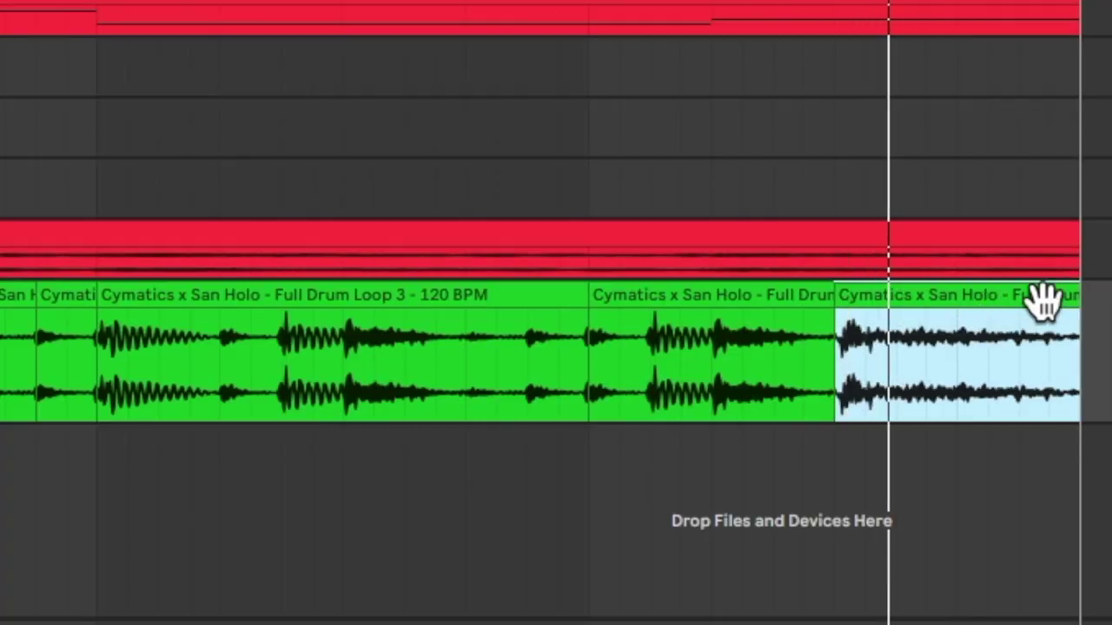
{"action": "scroll", "coordinate": [955, 313], "scroll_direction": "down", "scroll_amount": 5}
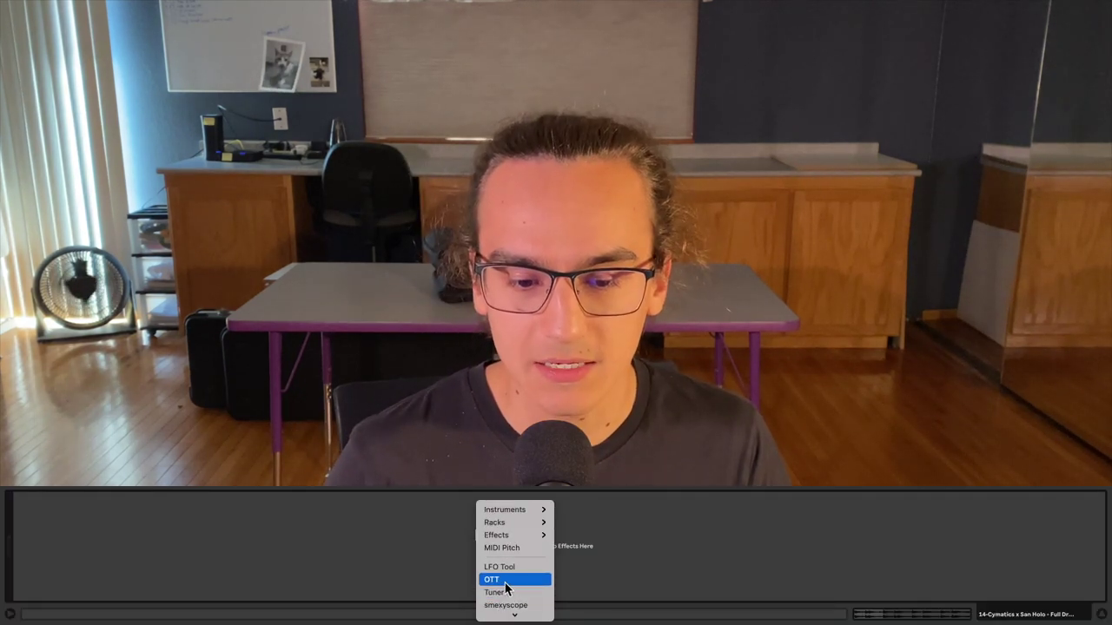
Load OTT onto the drum loop track and close the RC-20 window on the synth pluck.
{"action": "left_click", "coordinate": [504, 581]}
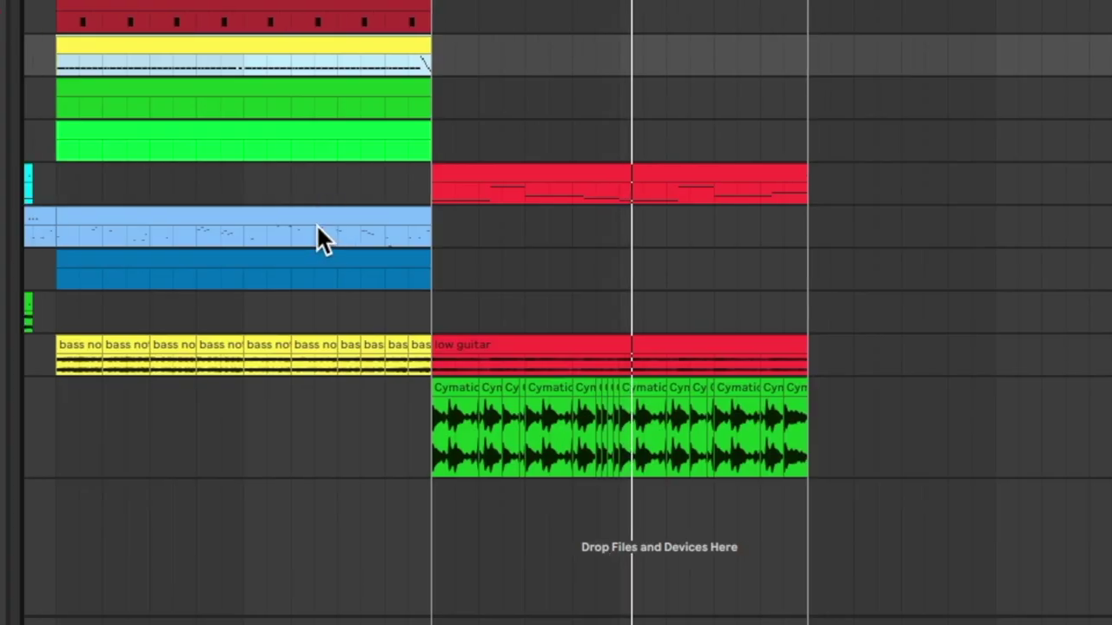
{"action": "scroll", "coordinate": [378, 270], "scroll_direction": "left", "scroll_amount": 5}
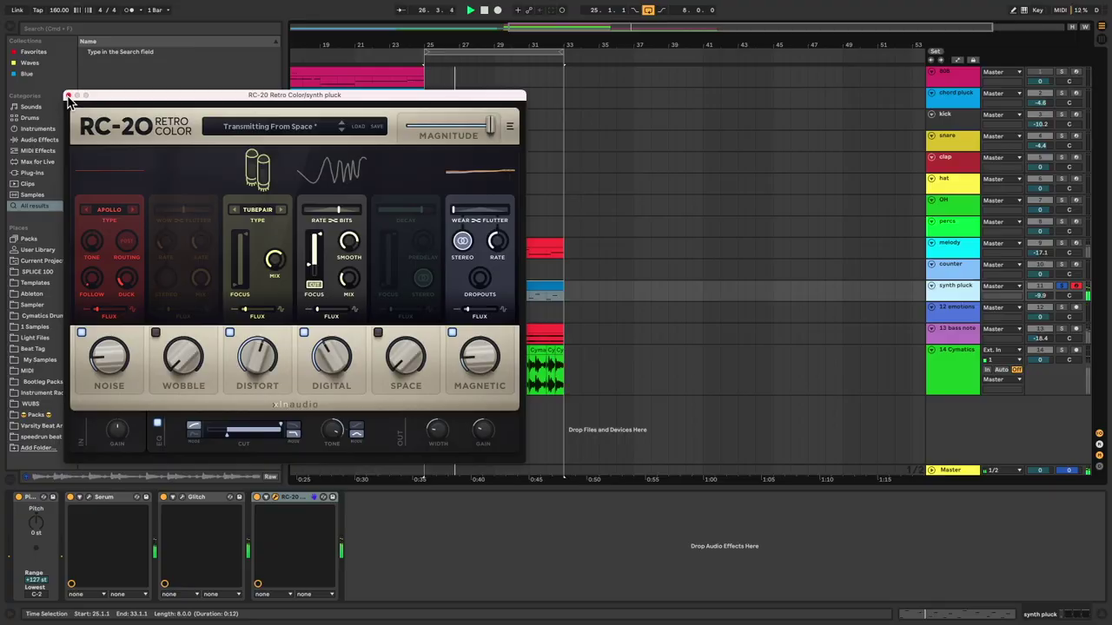
{"action": "left_click", "coordinate": [69, 95]}
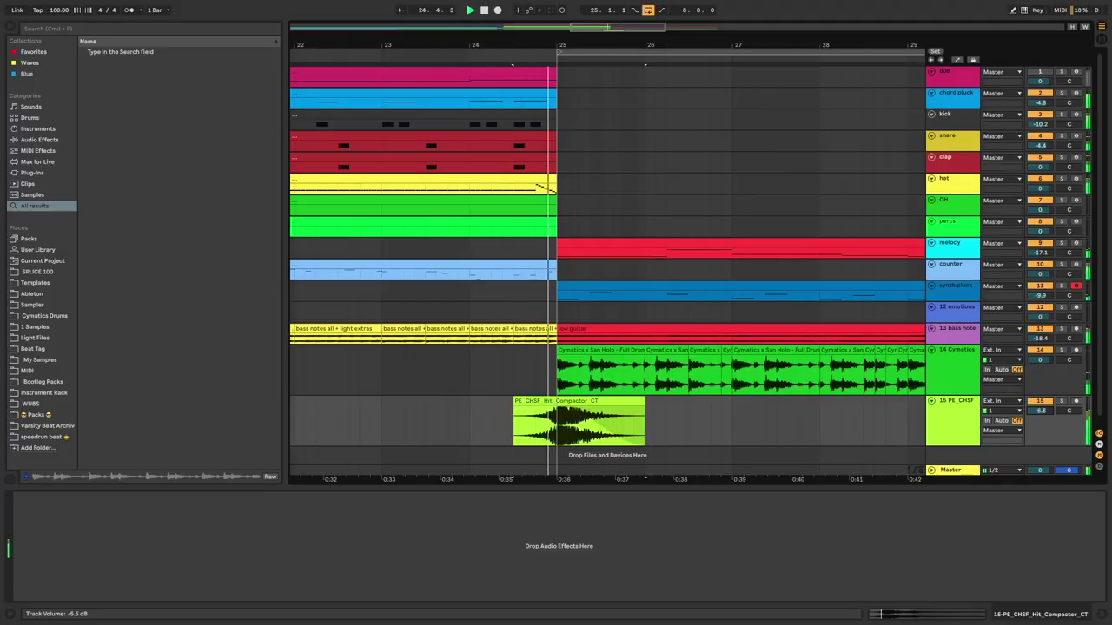
{"action": "scroll", "coordinate": [752, 393], "scroll_direction": "down", "scroll_amount": 3}
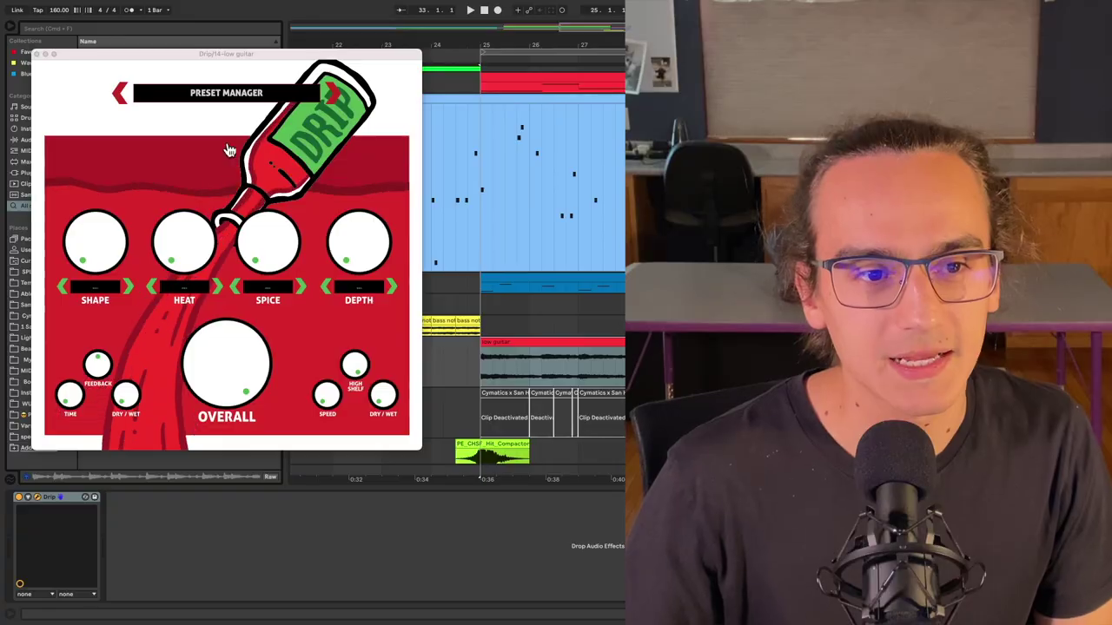
Load Drip's TURN AROUND preset on the low guitar and turn OVERALL up to 100%.
{"action": "left_click", "coordinate": [233, 168]}
{"action": "left_click", "coordinate": [244, 398]}
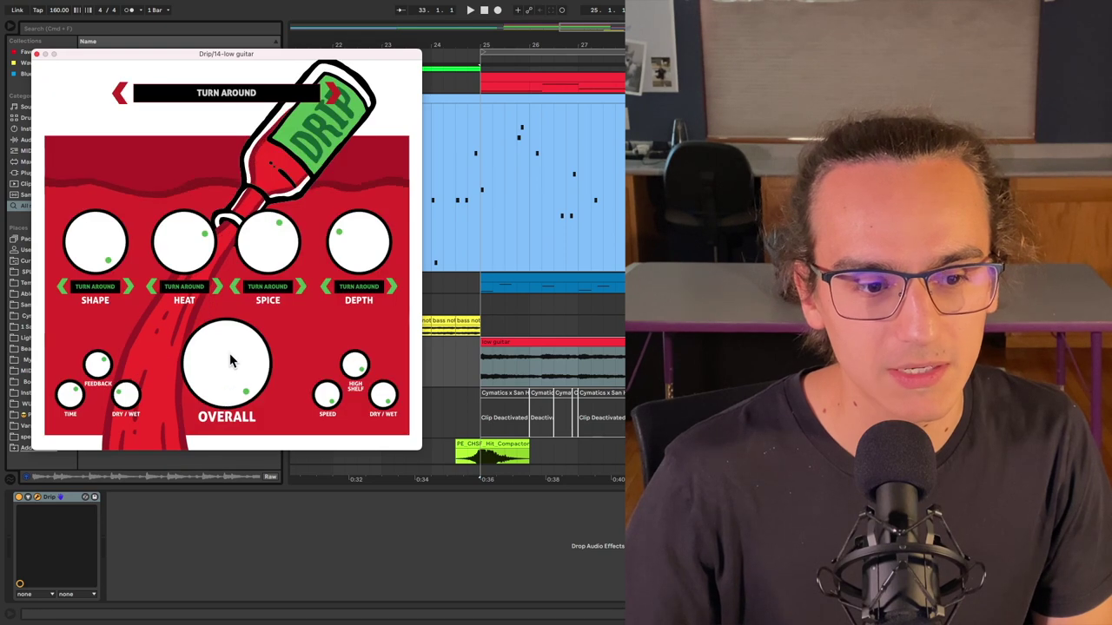
{"action": "key", "text": "space"}
{"action": "left_click_drag", "start_coordinate": [225, 388], "coordinate": [227, 358]}
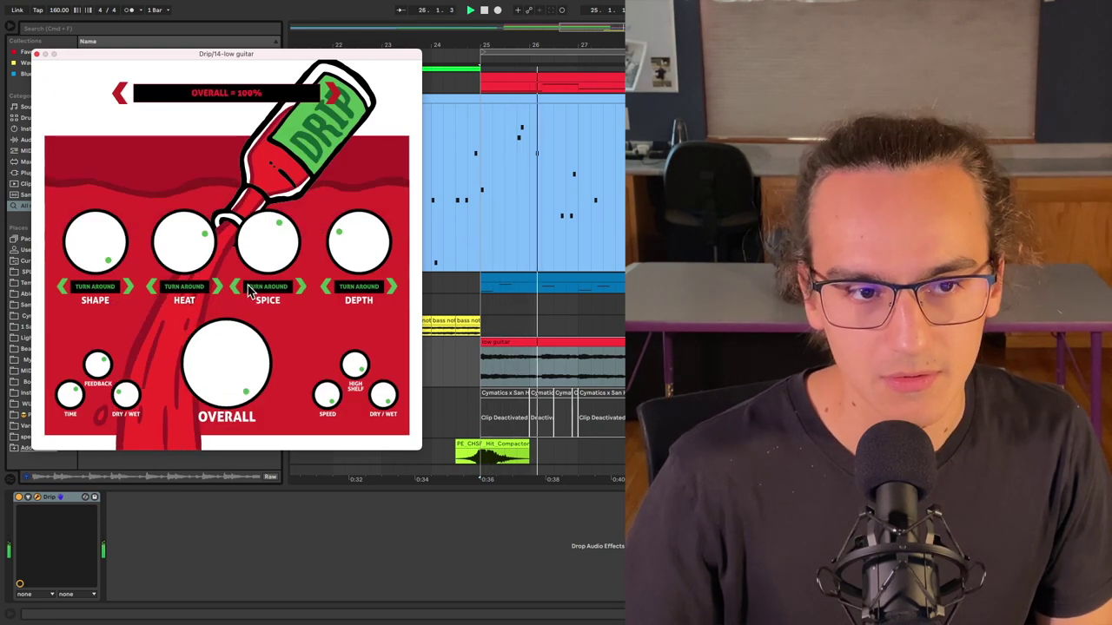
{"action": "double_click", "coordinate": [508, 342]}
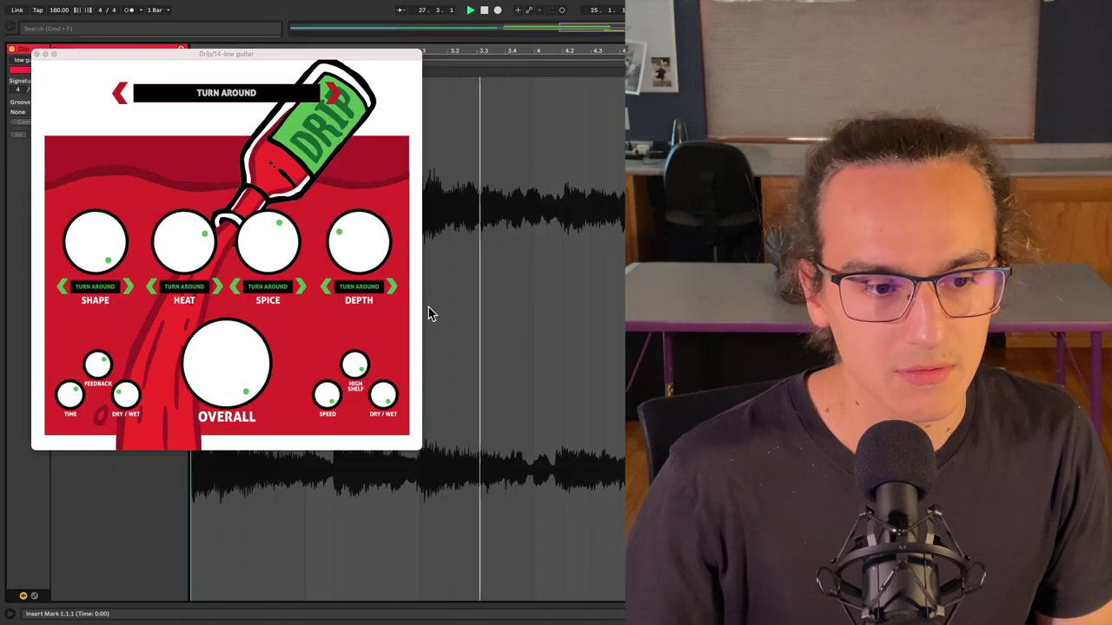
{"action": "left_click", "coordinate": [37, 55]}
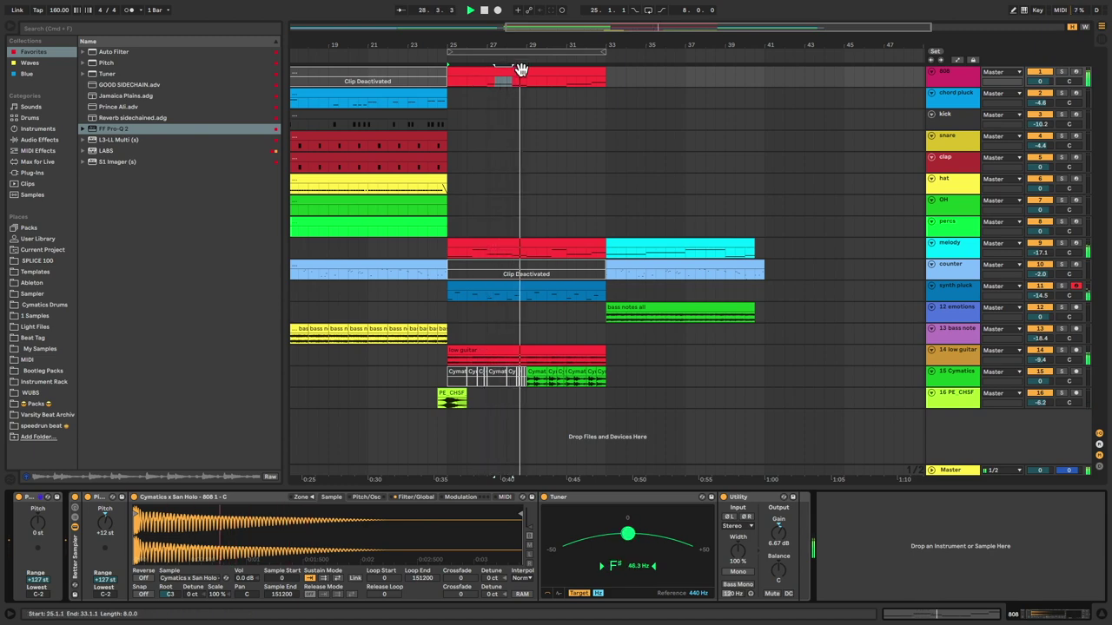
Copy the 808's two G#2 notes from bar 3 to bar 7, then select the 808 part at bar 41.
{"action": "double_click", "coordinate": [520, 70]}
{"action": "left_click", "coordinate": [506, 256]}
{"action": "left_click", "coordinate": [169, 77]}
{"action": "left_click_drag", "start_coordinate": [397, 211], "coordinate": [486, 311]}
{"action": "key", "text": "super+c"}
{"action": "left_click", "coordinate": [874, 231]}
{"action": "key", "text": "super+v"}
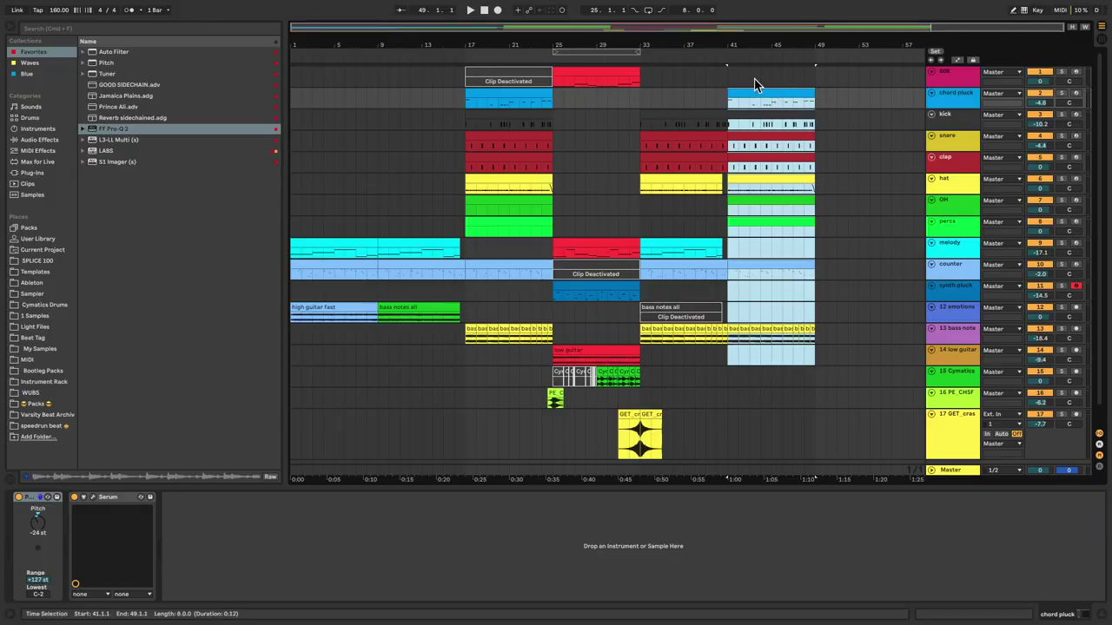
{"action": "left_click", "coordinate": [727, 74]}
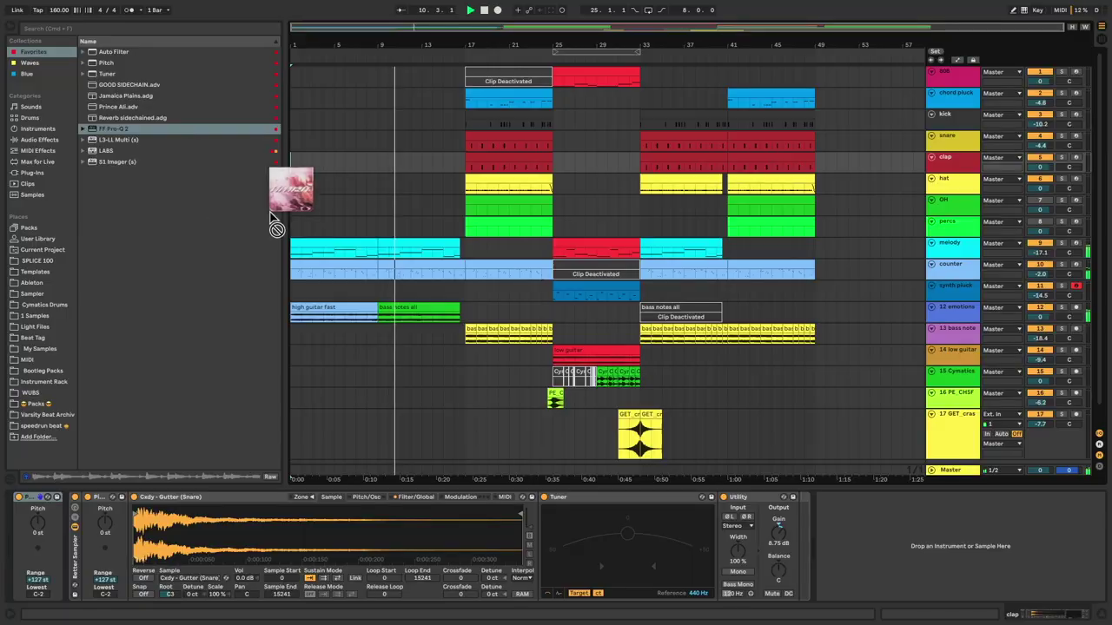
Drag a vocal sample onto a new track and play back from later in the arrangement.
{"action": "left_click_drag", "start_coordinate": [274, 217], "coordinate": [504, 445]}
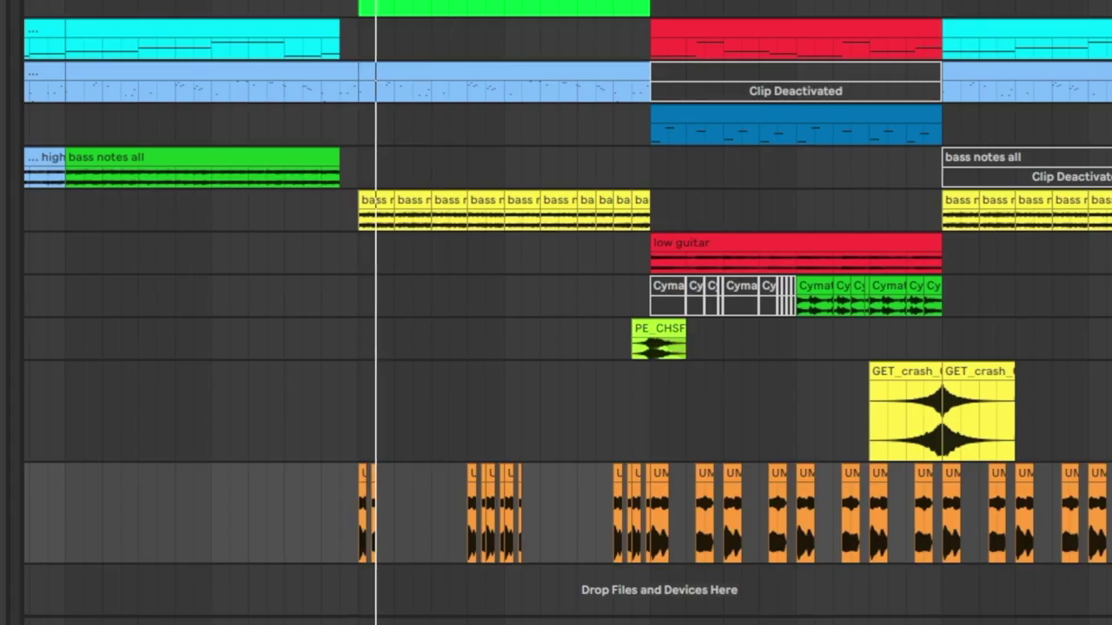
{"action": "left_click", "coordinate": [647, 514]}
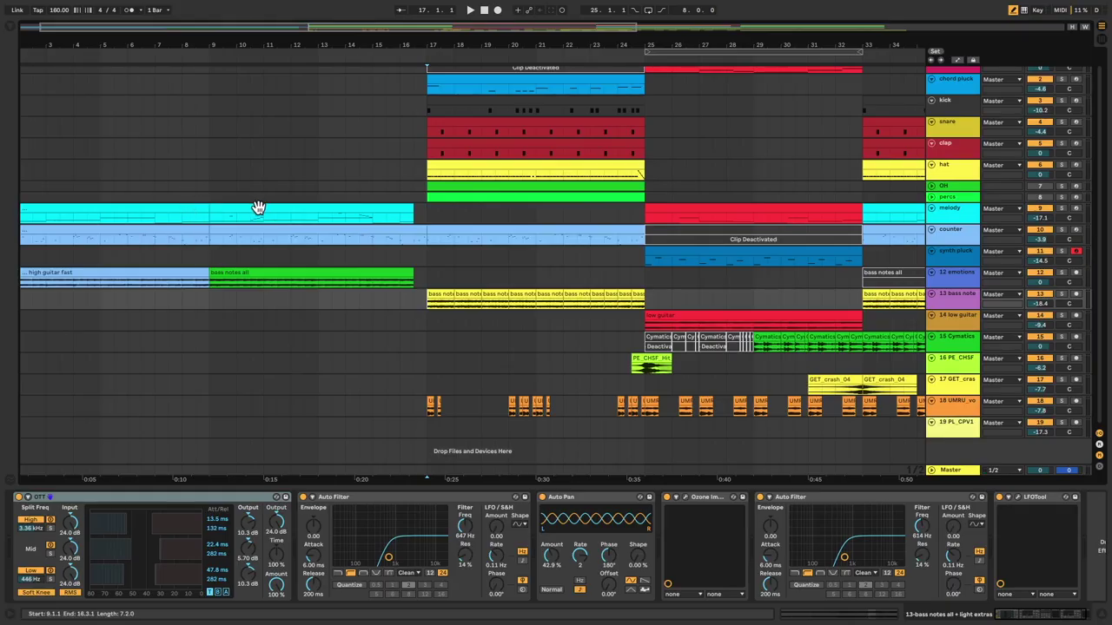
{"action": "scroll", "coordinate": [265, 239], "scroll_direction": "up", "scroll_amount": 3}
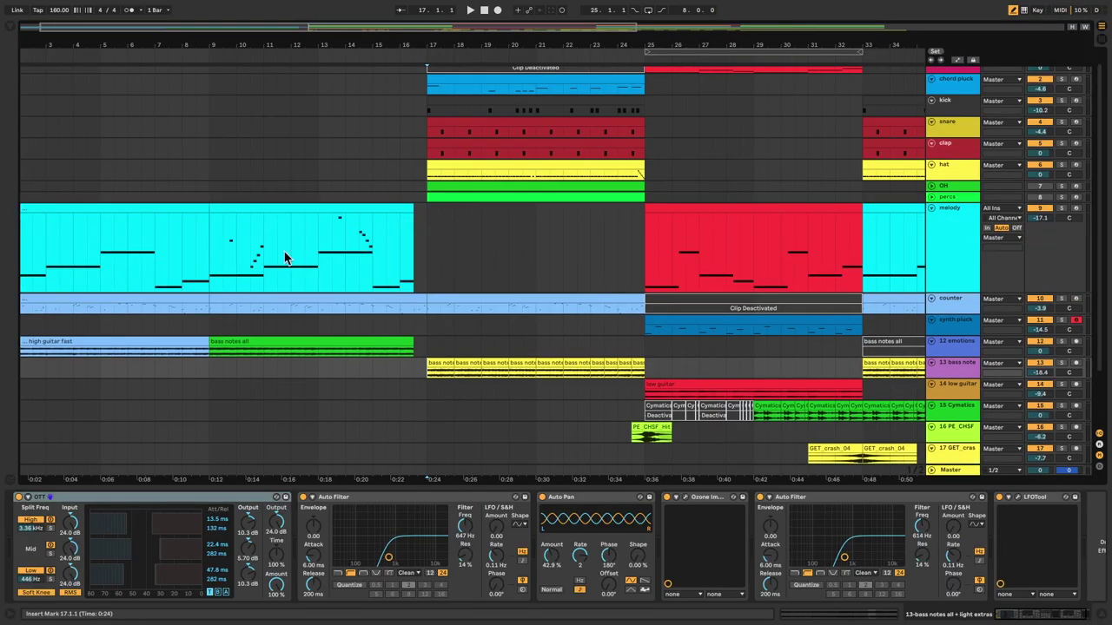